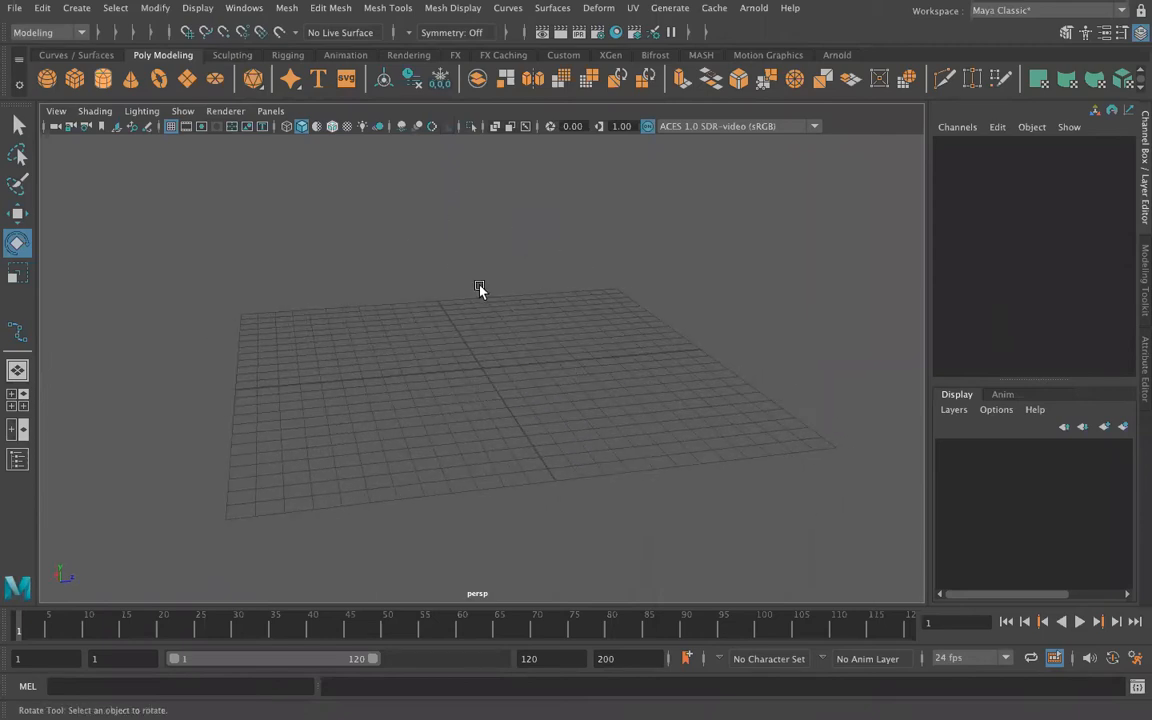
Open the Preferences window and view the general application settings for up axis, working units and tolerance
{"action": "left_click", "coordinate": [243, 14]}
{"action": "mouse_move", "coordinate": [271, 167]}
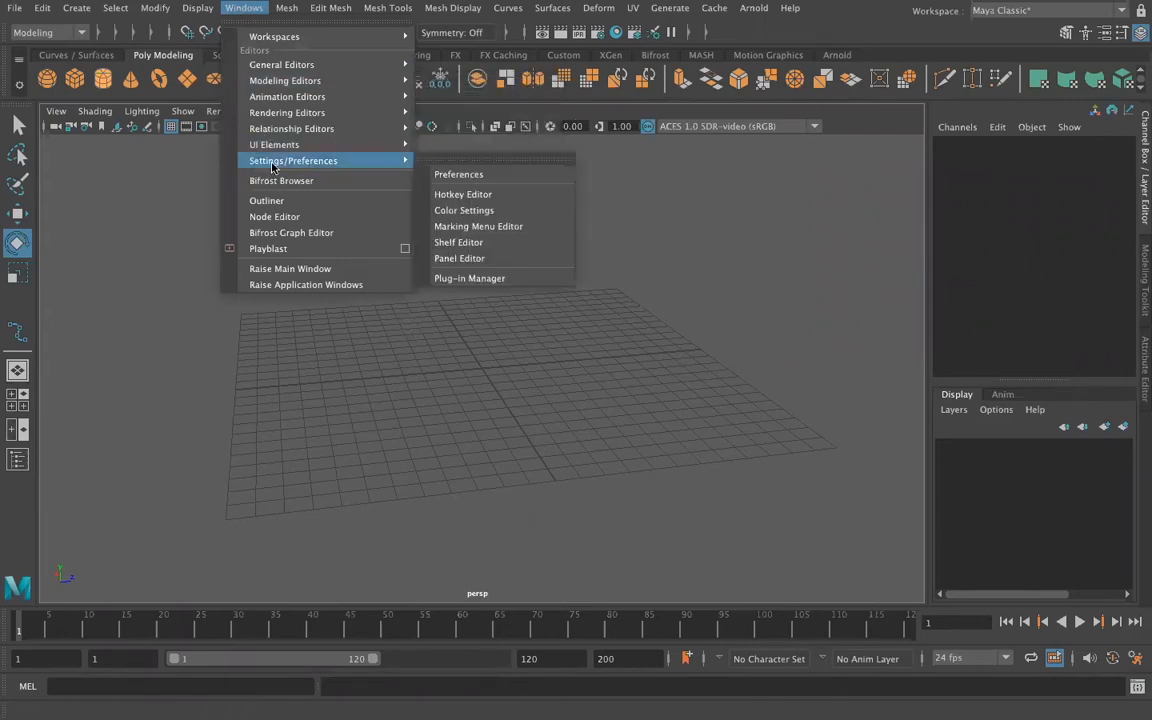
{"action": "left_click", "coordinate": [452, 176]}
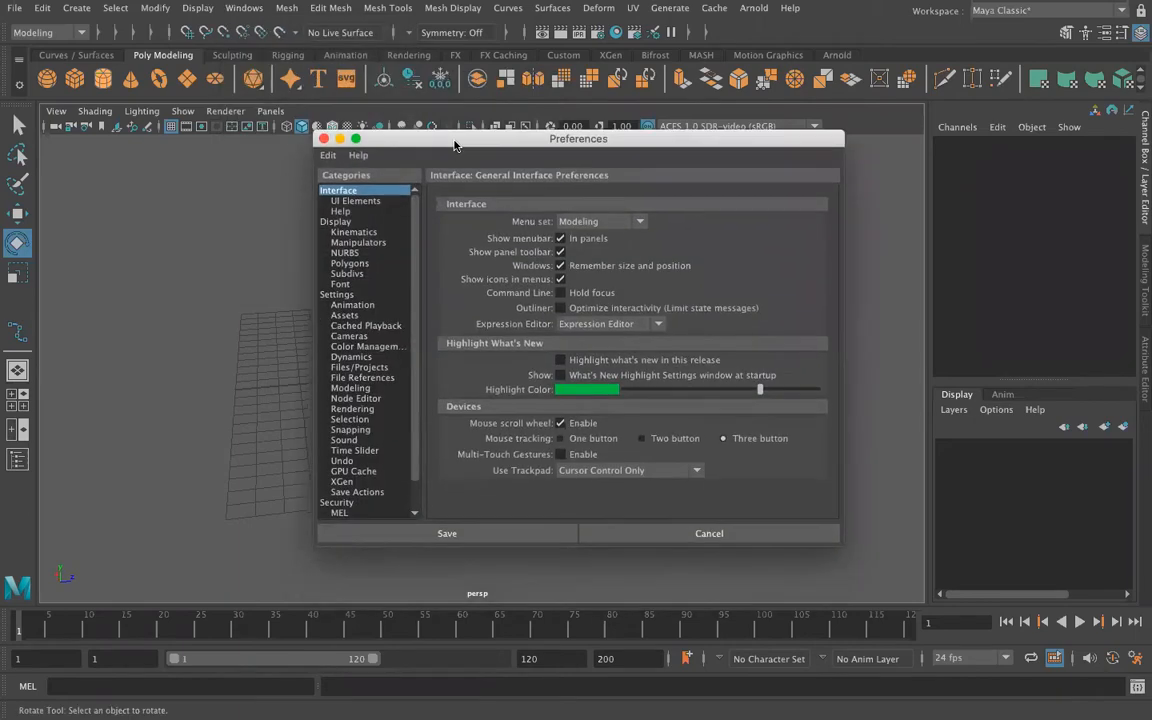
{"action": "left_click_drag", "start_coordinate": [455, 146], "coordinate": [435, 144]}
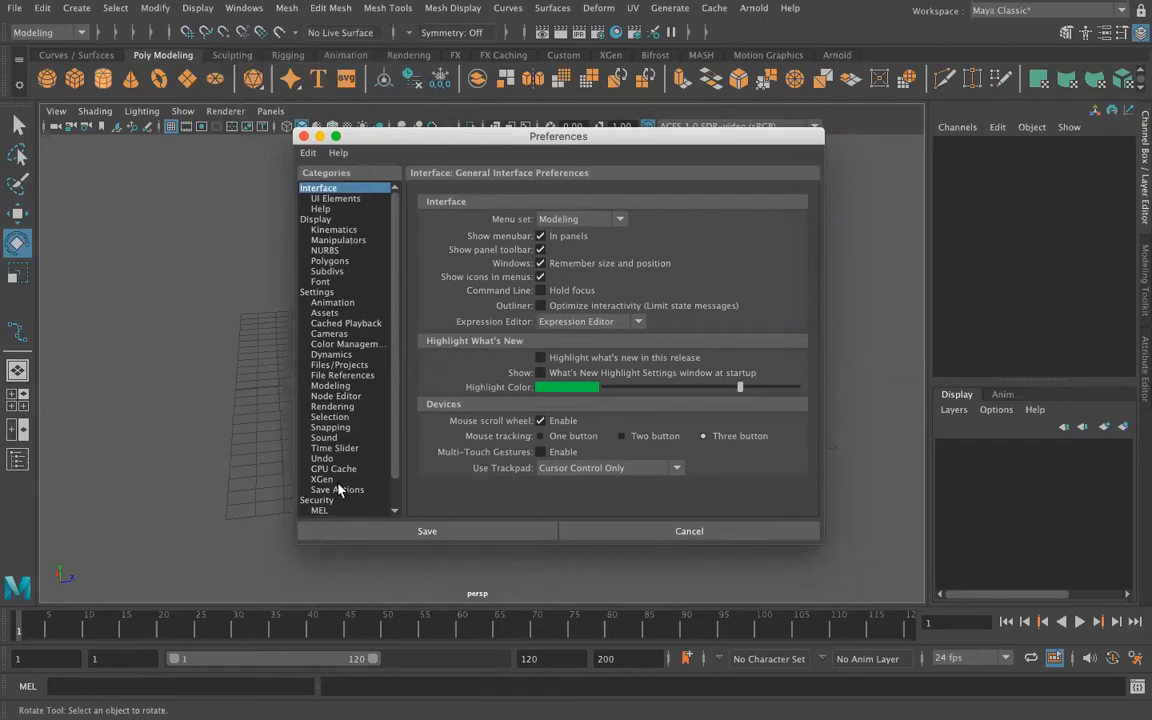
{"action": "left_click", "coordinate": [316, 291]}
{"action": "left_click", "coordinate": [240, 8]}
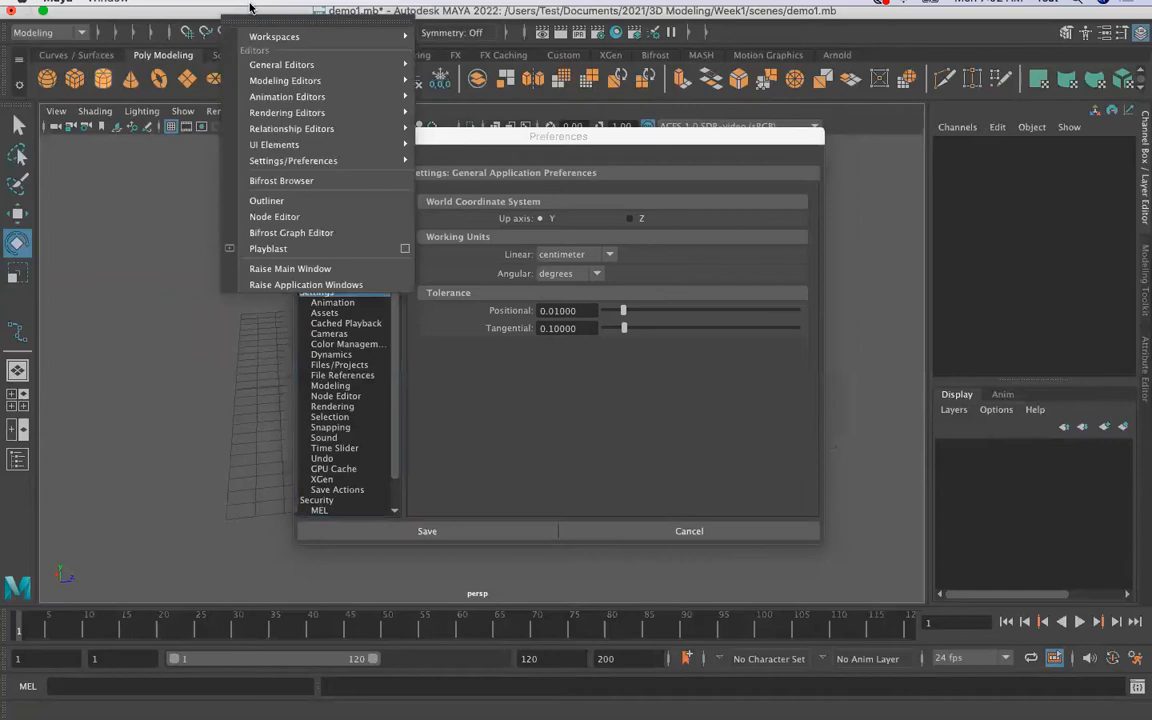
{"action": "mouse_move", "coordinate": [256, 158]}
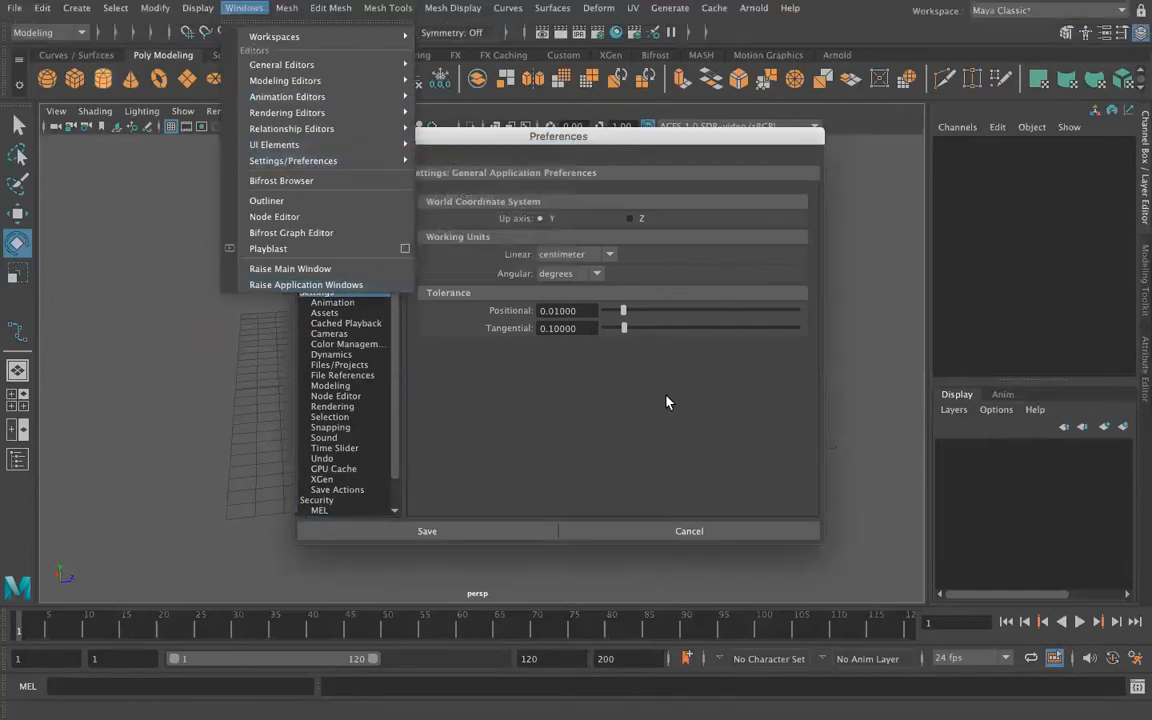
{"action": "left_click", "coordinate": [815, 274]}
{"action": "left_click_drag", "start_coordinate": [449, 132], "coordinate": [655, 164]}
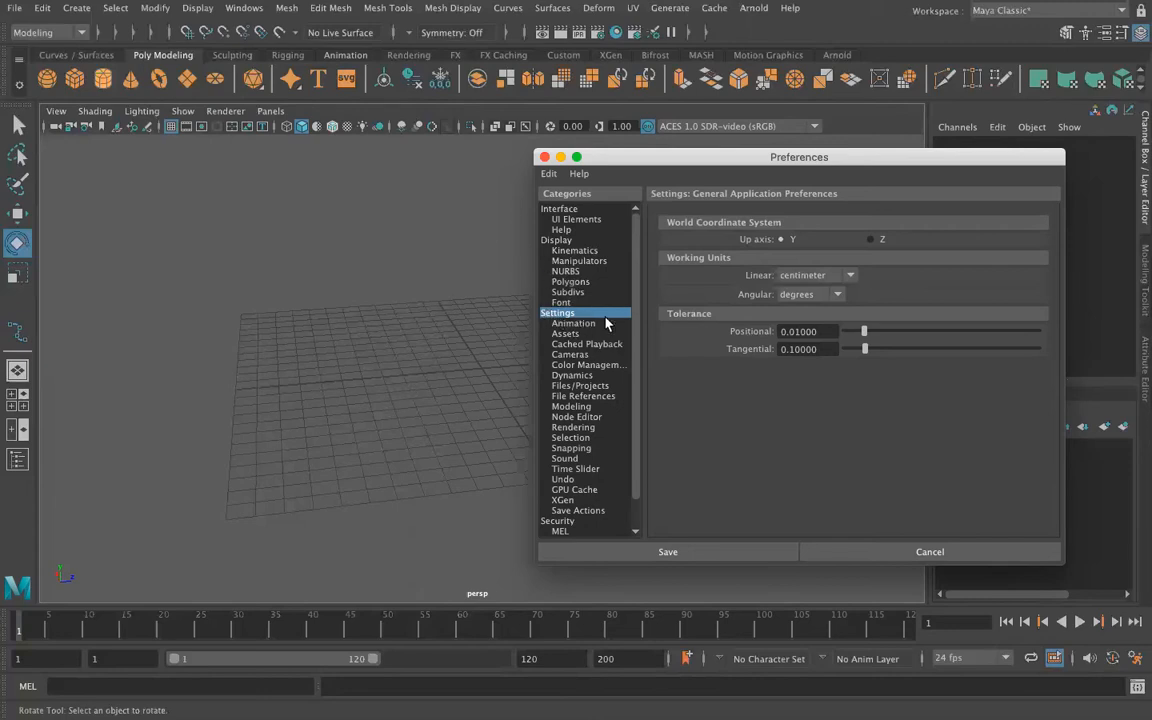
Hide and restore the Shelf and the Time Slider in the UI Elements preferences
{"action": "left_click", "coordinate": [578, 209]}
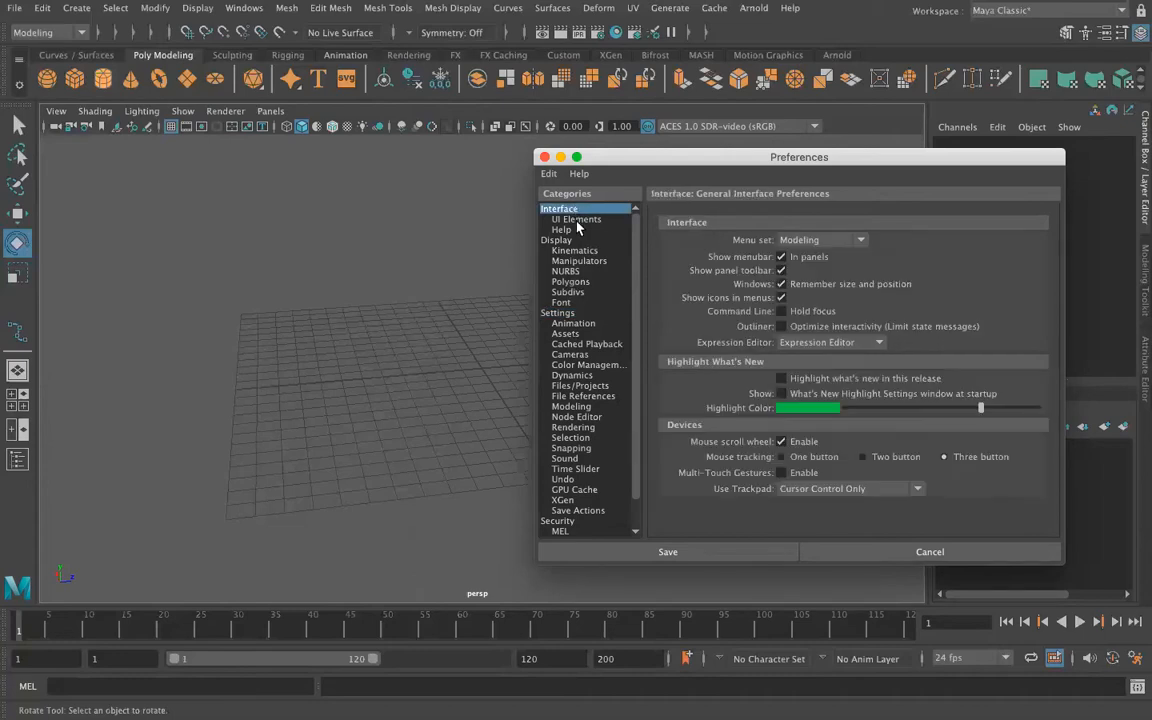
{"action": "left_click", "coordinate": [576, 218]}
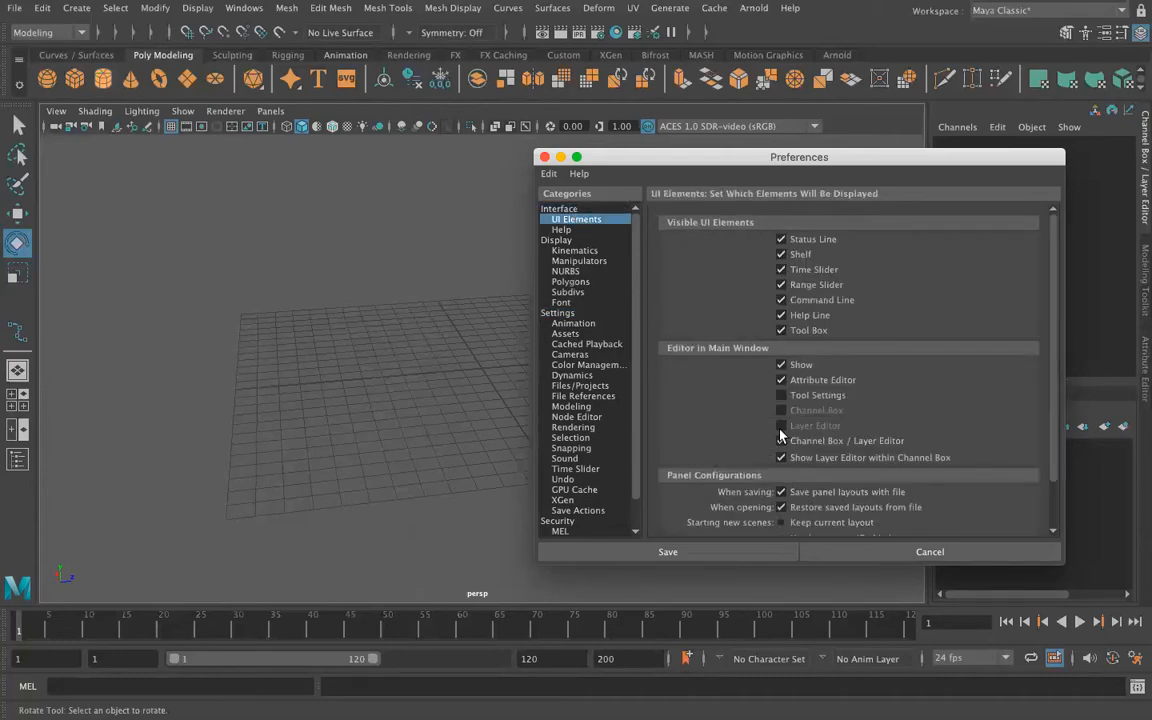
{"action": "left_click", "coordinate": [781, 255]}
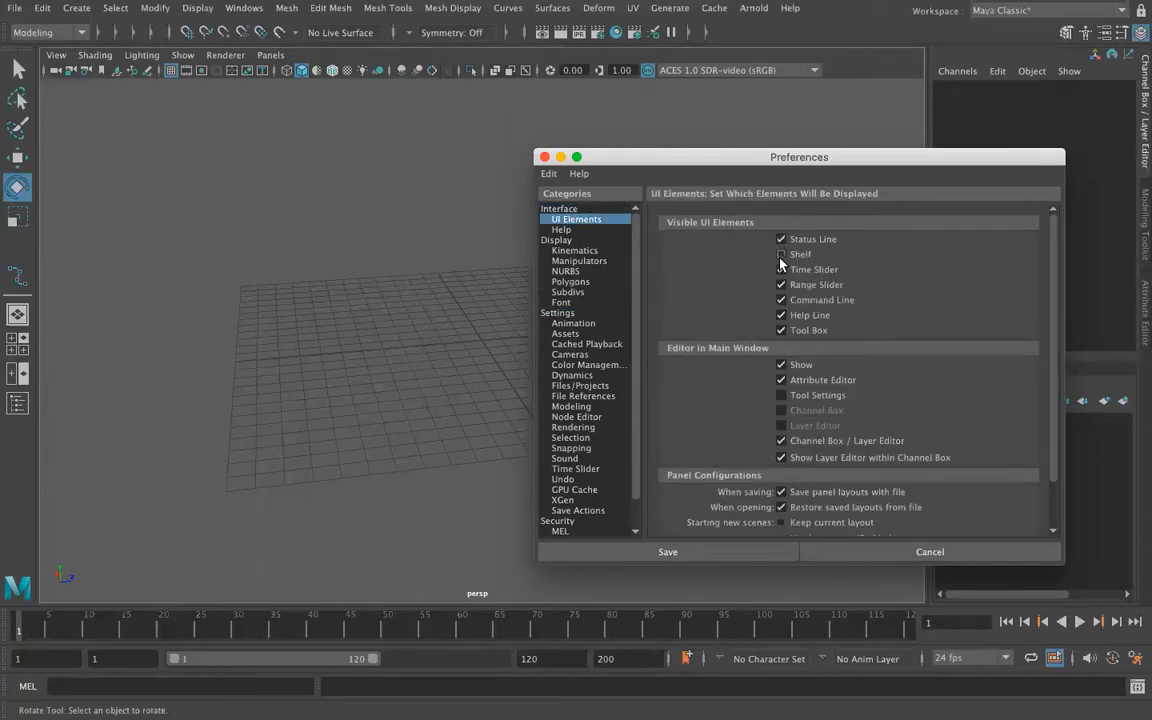
{"action": "left_click", "coordinate": [781, 255]}
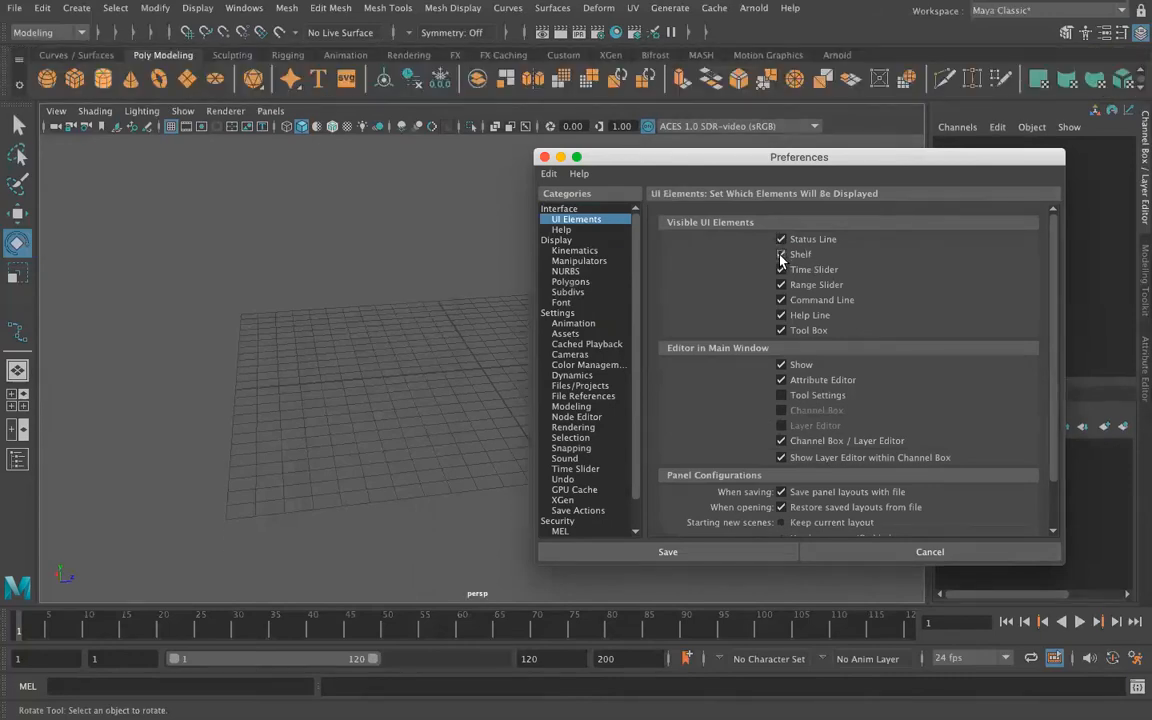
{"action": "left_click", "coordinate": [781, 255]}
{"action": "left_click", "coordinate": [781, 255]}
{"action": "left_click", "coordinate": [781, 270]}
{"action": "left_click", "coordinate": [781, 270]}
Review the UI Elements, Display and Settings preference categories, and close the Preferences window
{"action": "left_click_drag", "start_coordinate": [720, 157], "coordinate": [516, 160]}
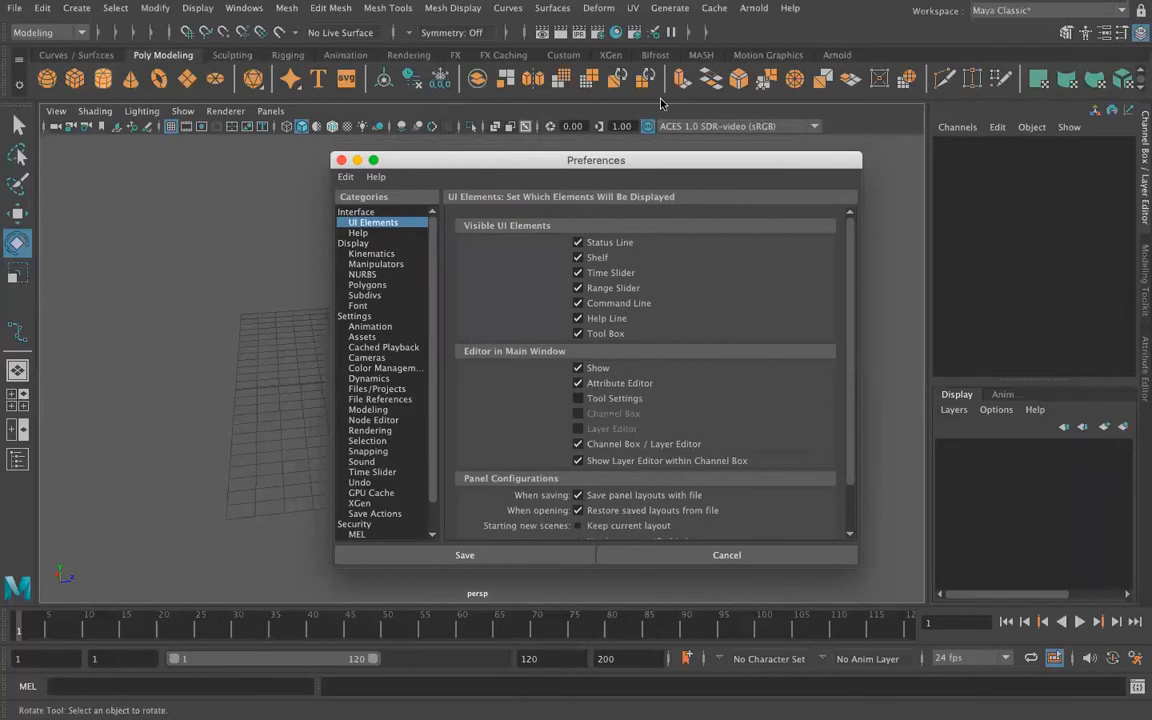
{"action": "left_click", "coordinate": [355, 212]}
{"action": "left_click", "coordinate": [353, 224]}
{"action": "scroll", "coordinate": [609, 452], "scroll_direction": "down", "scroll_amount": 1}
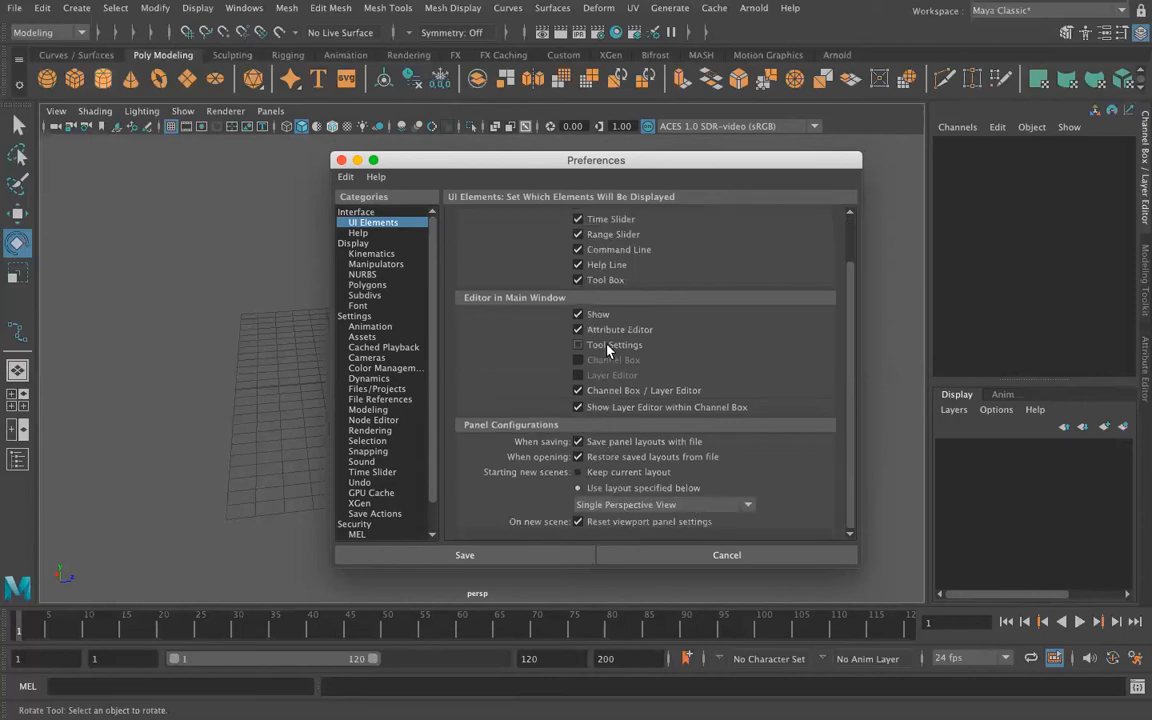
{"action": "scroll", "coordinate": [570, 360], "scroll_direction": "up", "scroll_amount": 1}
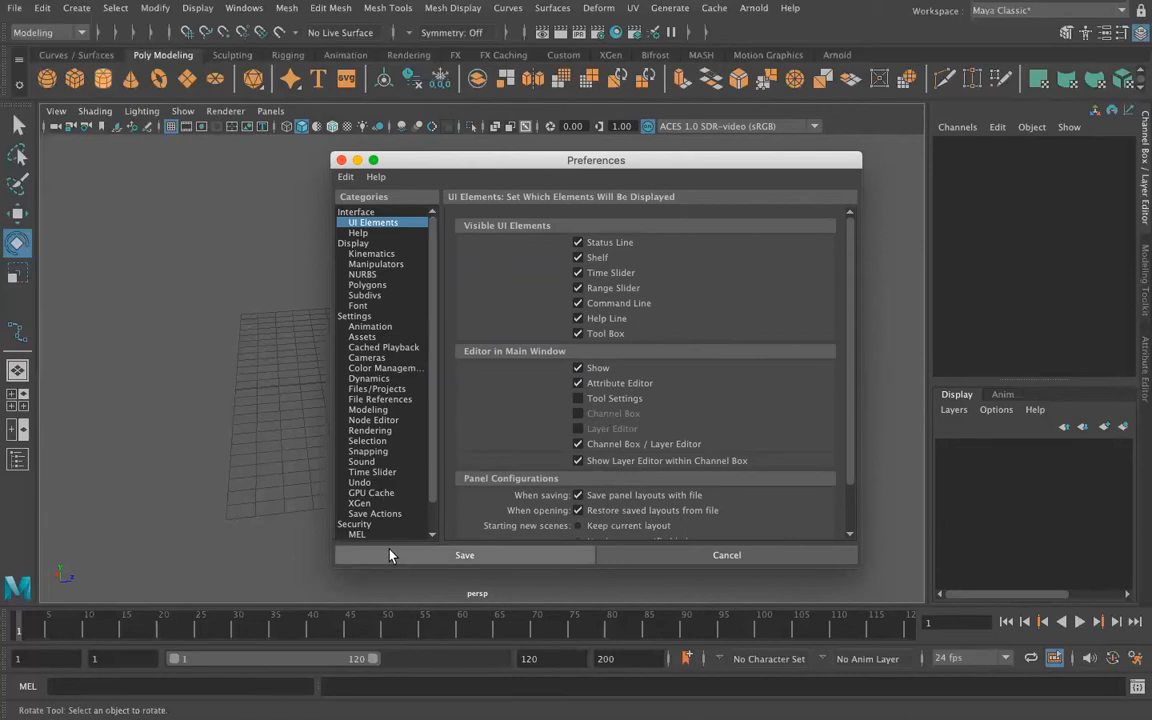
{"action": "left_click", "coordinate": [366, 245]}
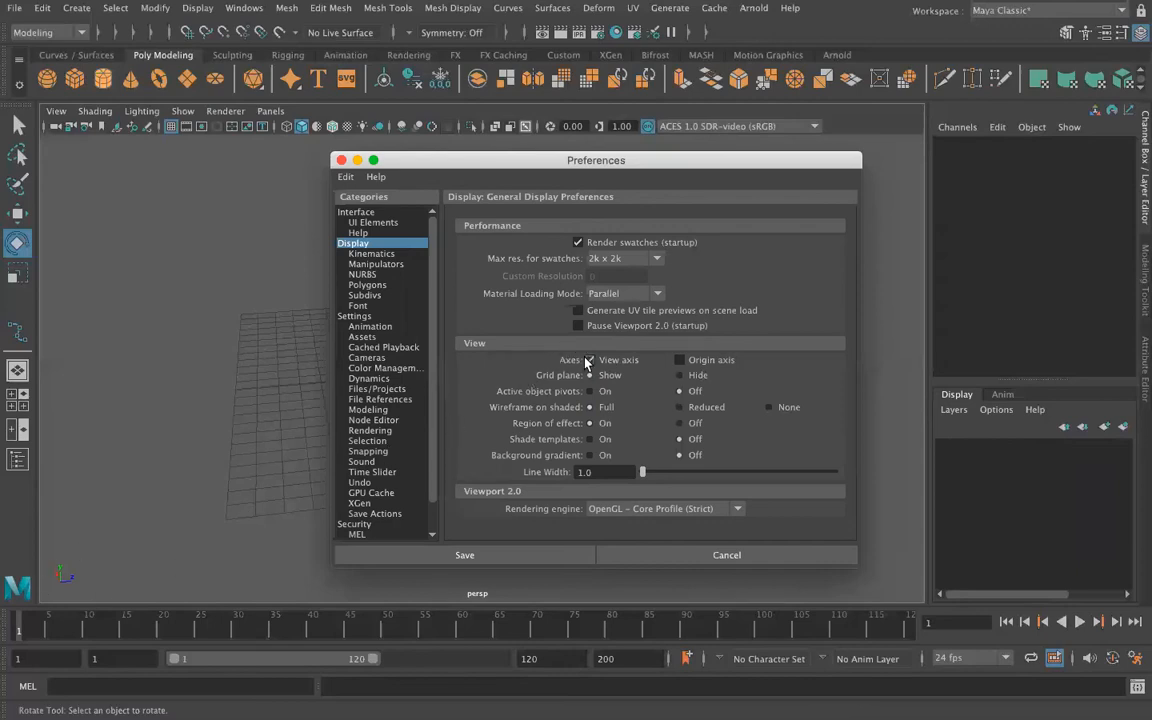
{"action": "left_click_drag", "start_coordinate": [502, 168], "coordinate": [435, 159]}
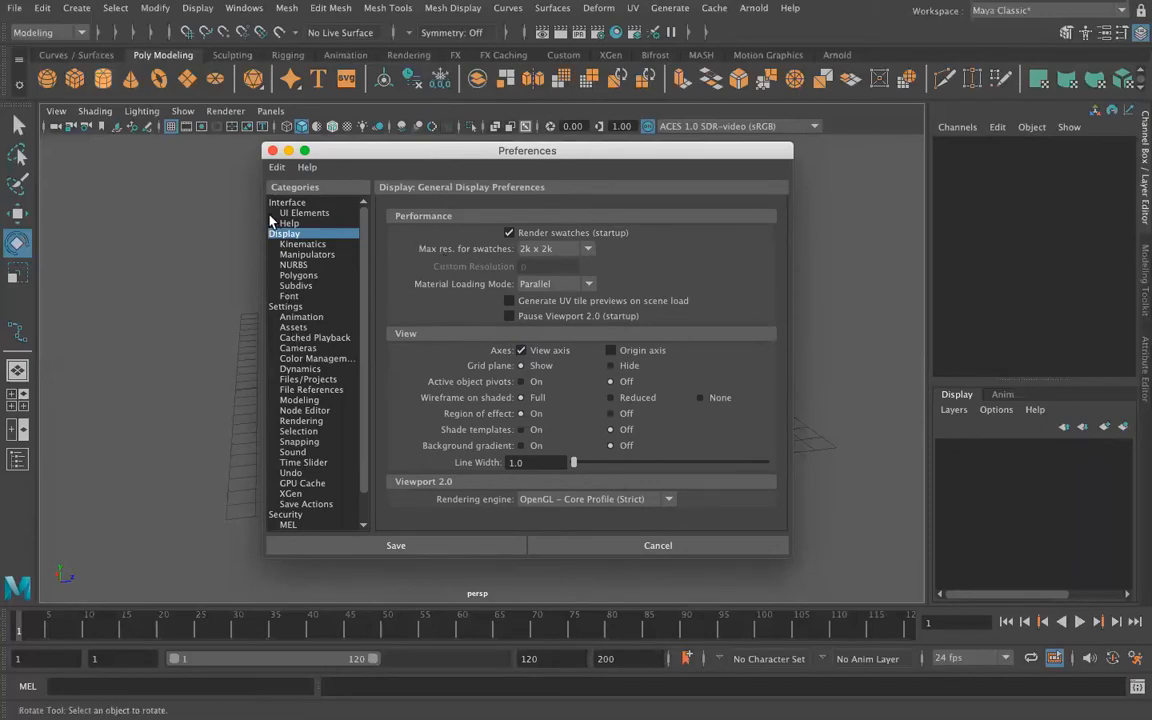
{"action": "left_click", "coordinate": [287, 306]}
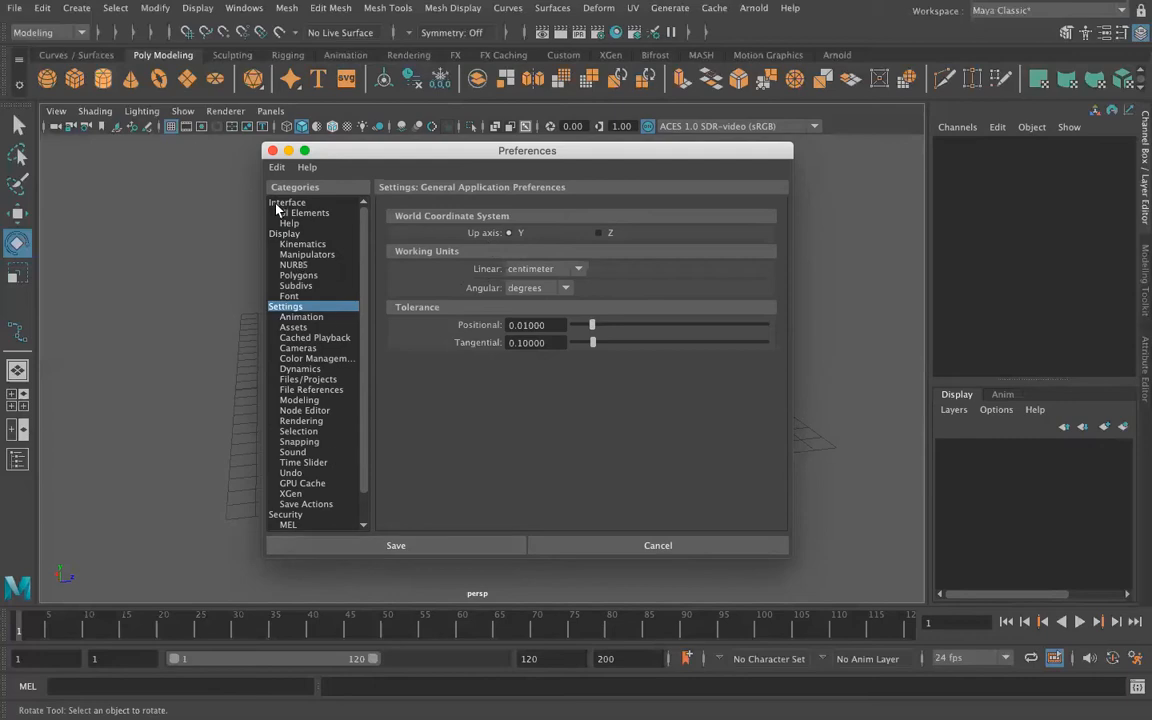
{"action": "left_click", "coordinate": [273, 151]}
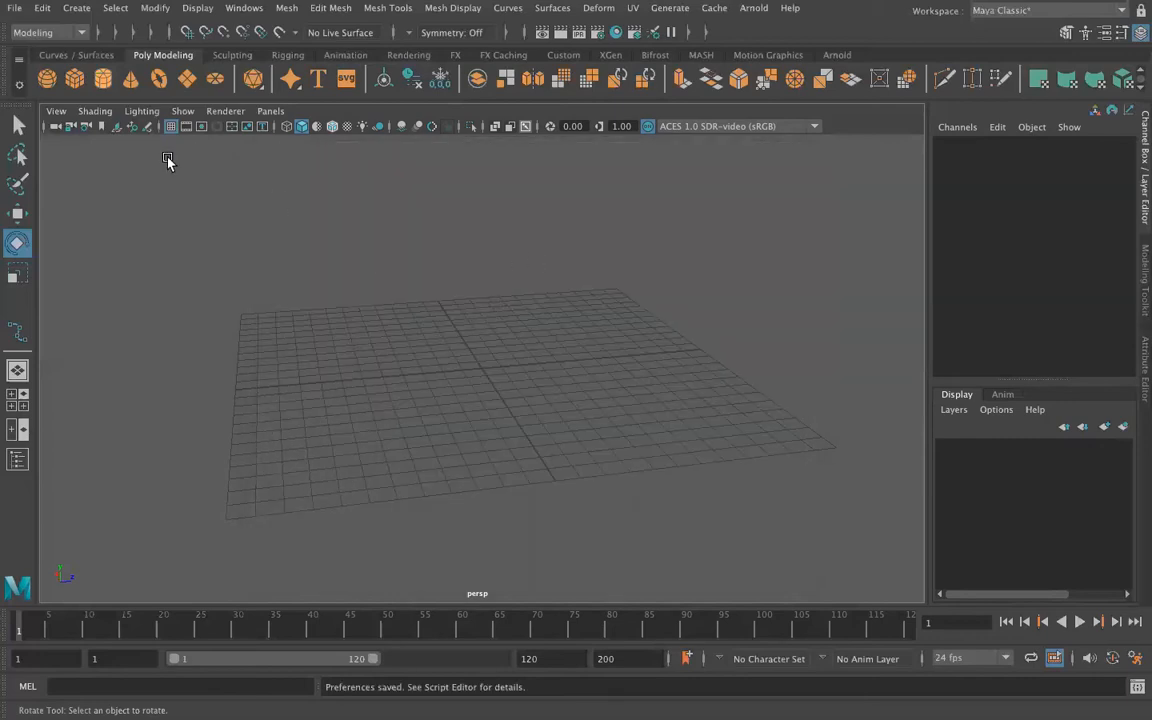
Create a NURBS circle at the grid origin and activate the Select tool
{"action": "left_click", "coordinate": [76, 56]}
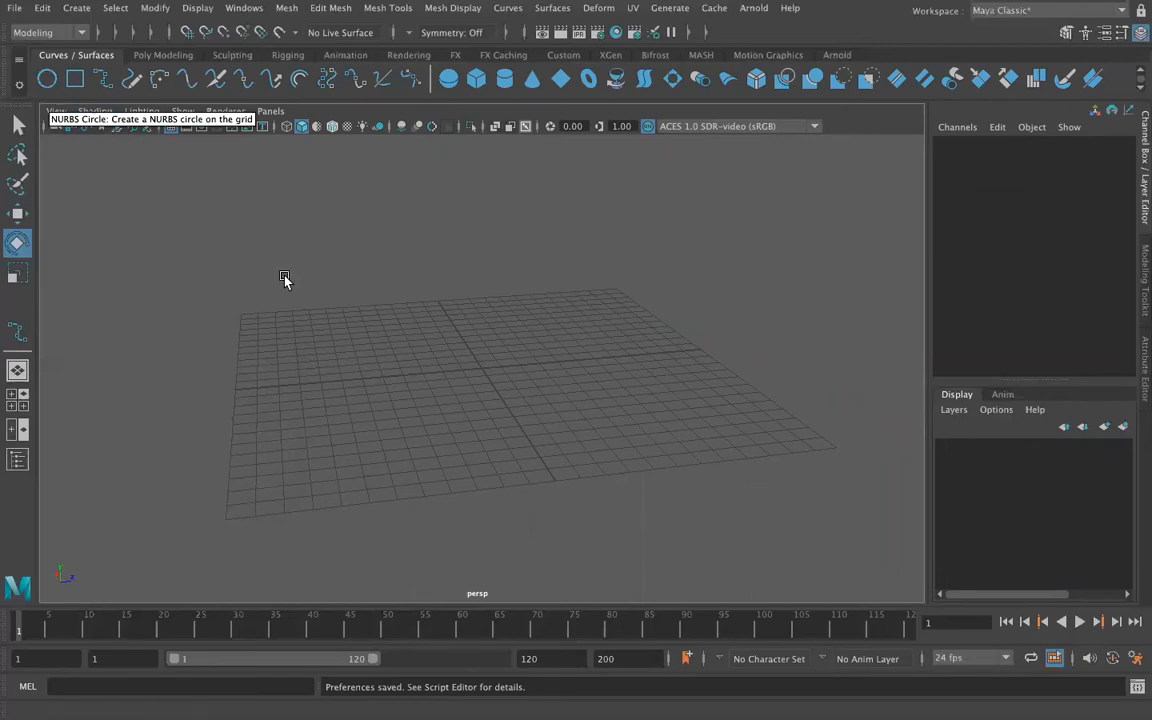
{"action": "left_click_drag", "start_coordinate": [565, 323], "coordinate": [438, 271], "text": "alt"}
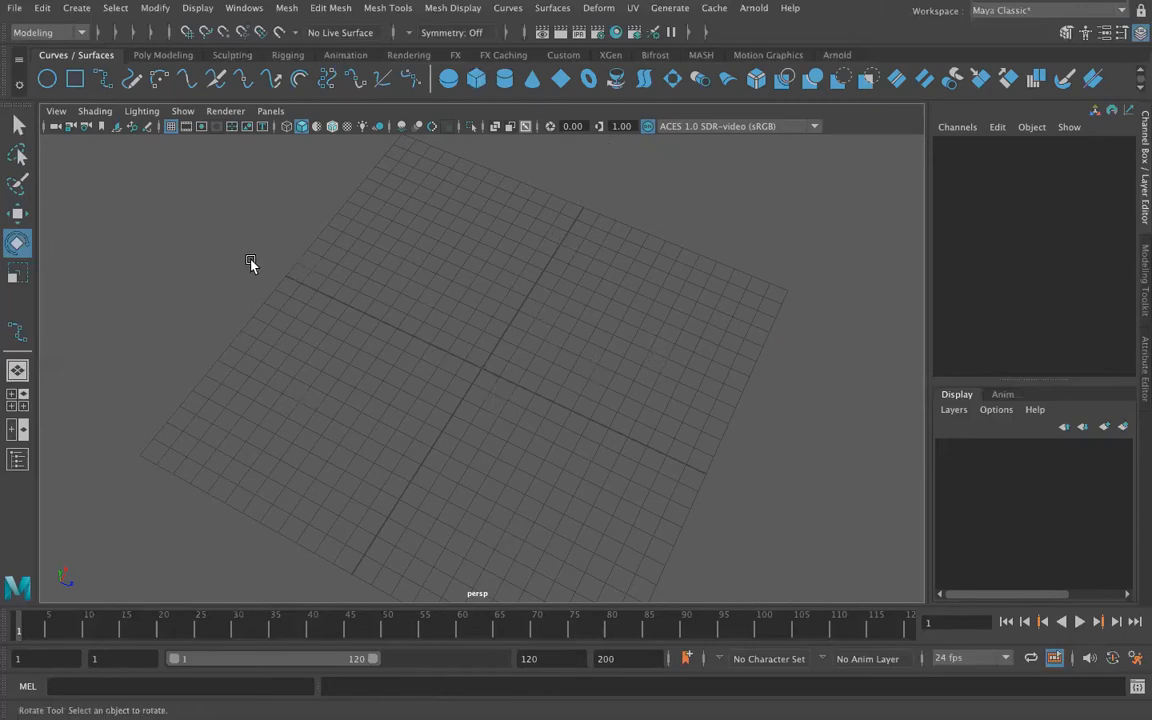
{"action": "left_click", "coordinate": [46, 79]}
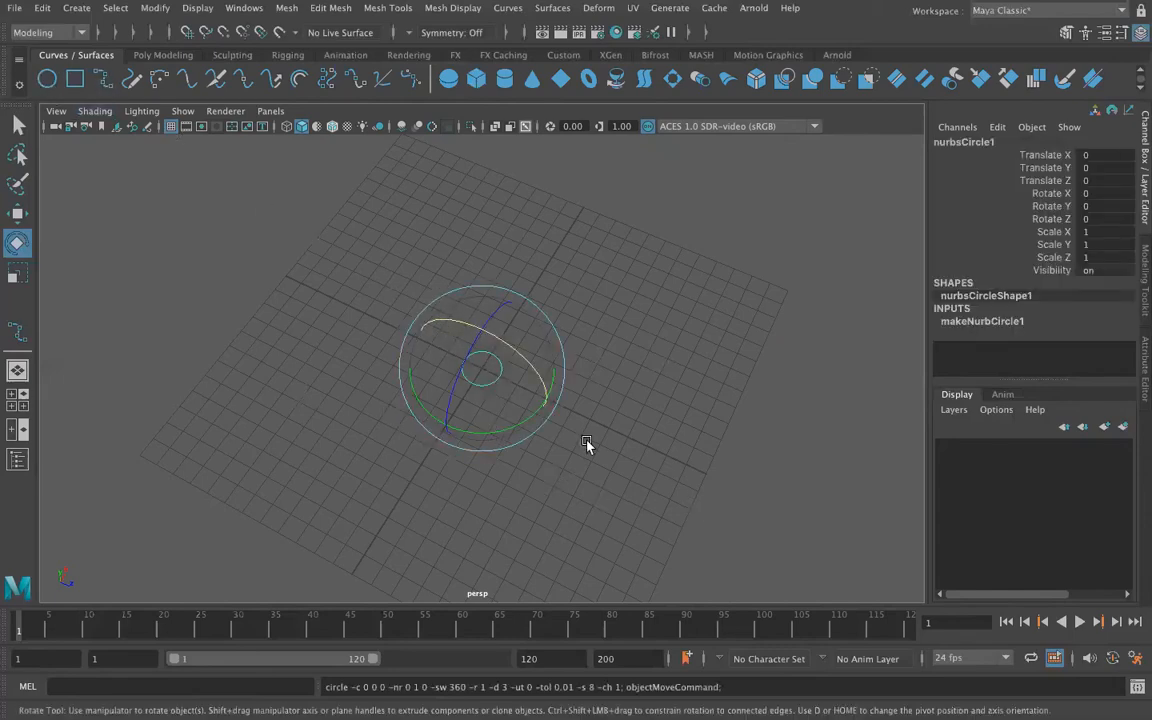
{"action": "key", "text": "q"}
{"action": "left_click_drag", "start_coordinate": [586, 452], "coordinate": [518, 447], "text": "alt"}
{"action": "scroll", "coordinate": [517, 440], "scroll_direction": "up", "scroll_amount": 3}
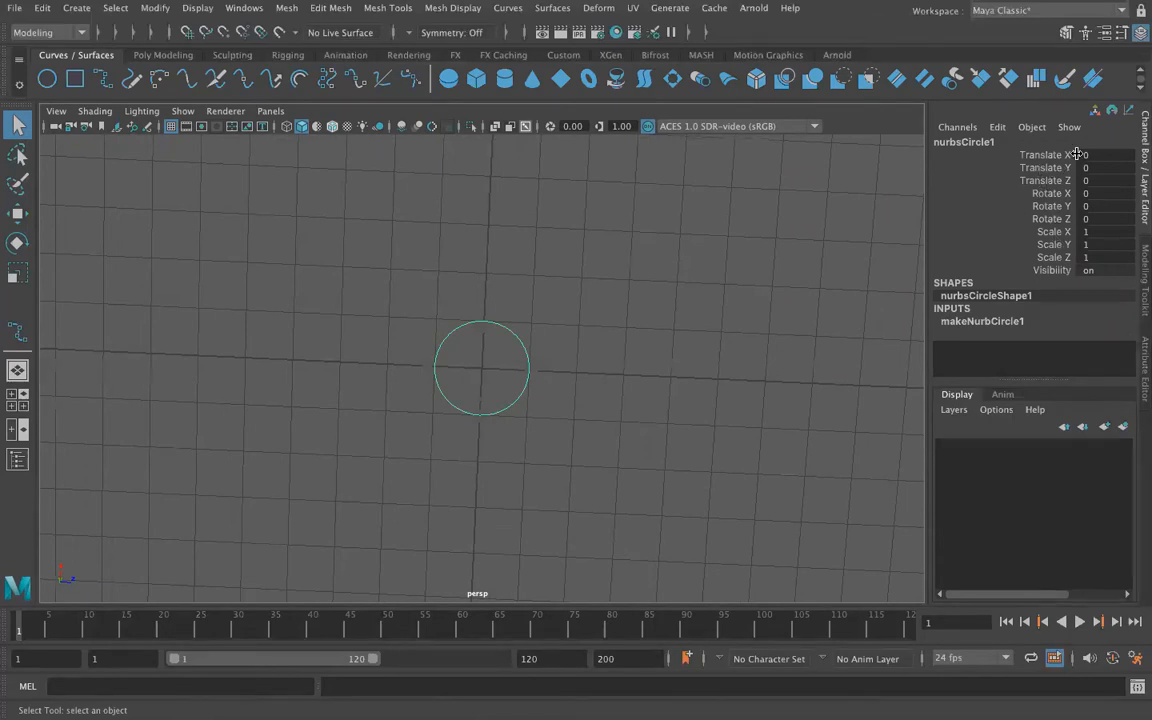
Show the Outliner beside the viewport and select the NURBS circle
{"action": "left_click", "coordinate": [18, 459]}
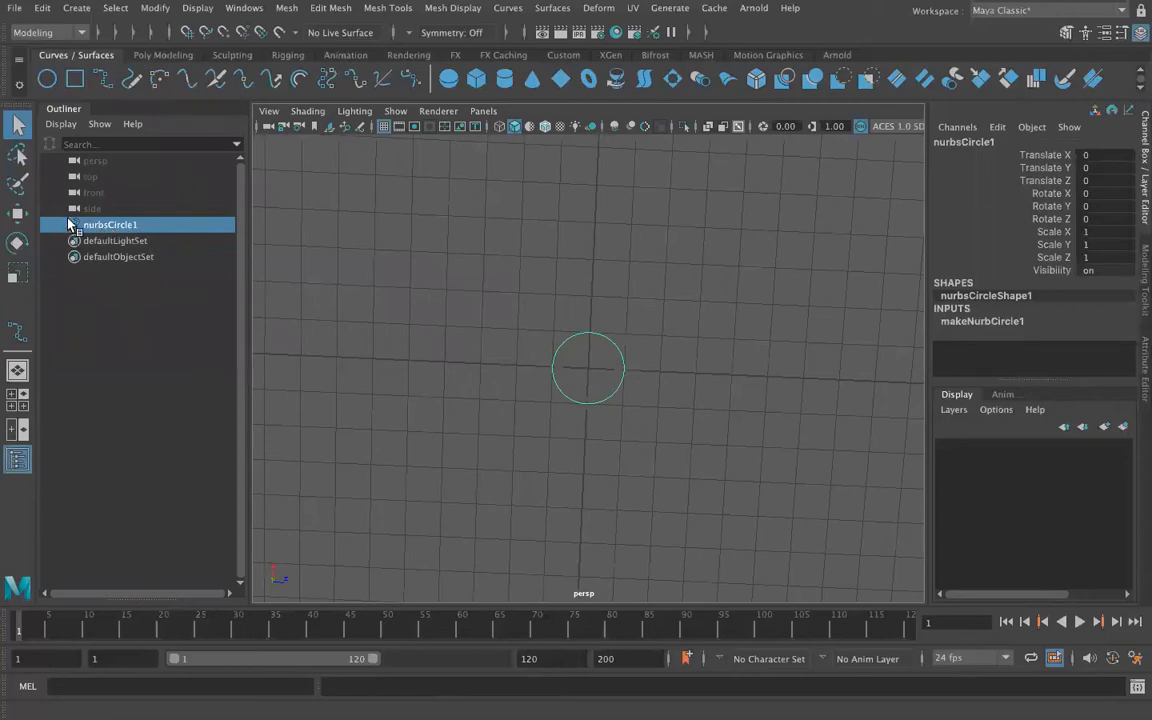
{"action": "left_click", "coordinate": [118, 296]}
{"action": "left_click", "coordinate": [110, 225]}
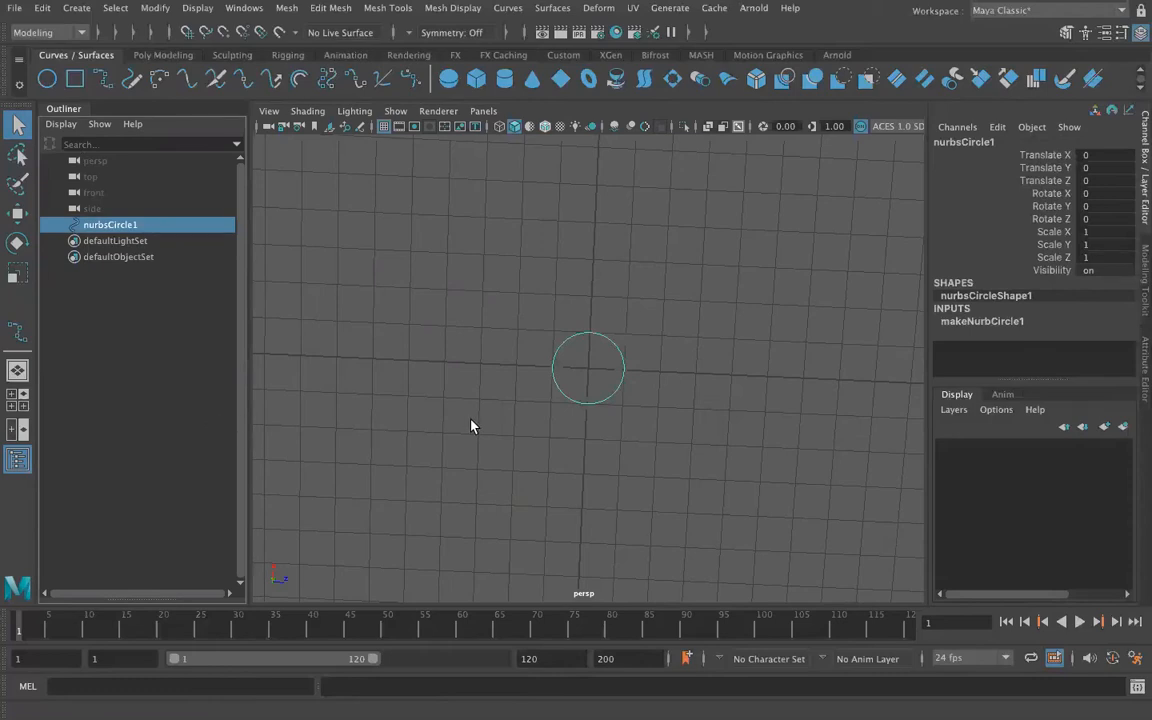
{"action": "left_click", "coordinate": [630, 335]}
{"action": "left_click", "coordinate": [569, 337]}
Inspect the circle on the grid from several angles in the perspective view
{"action": "left_click_drag", "start_coordinate": [487, 445], "coordinate": [549, 381], "text": "alt"}
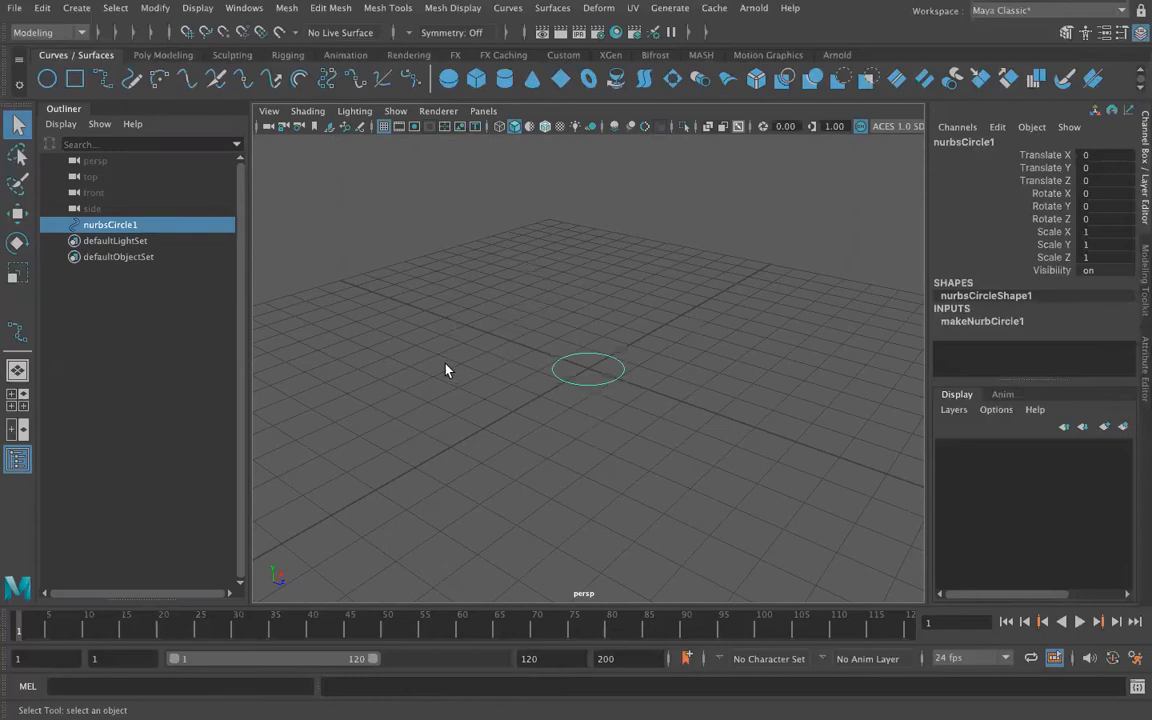
{"action": "left_click_drag", "start_coordinate": [433, 401], "coordinate": [597, 391], "text": "alt"}
{"action": "left_click_drag", "start_coordinate": [640, 330], "coordinate": [522, 431], "text": "alt"}
{"action": "left_click_drag", "start_coordinate": [754, 363], "coordinate": [498, 213], "text": "alt"}
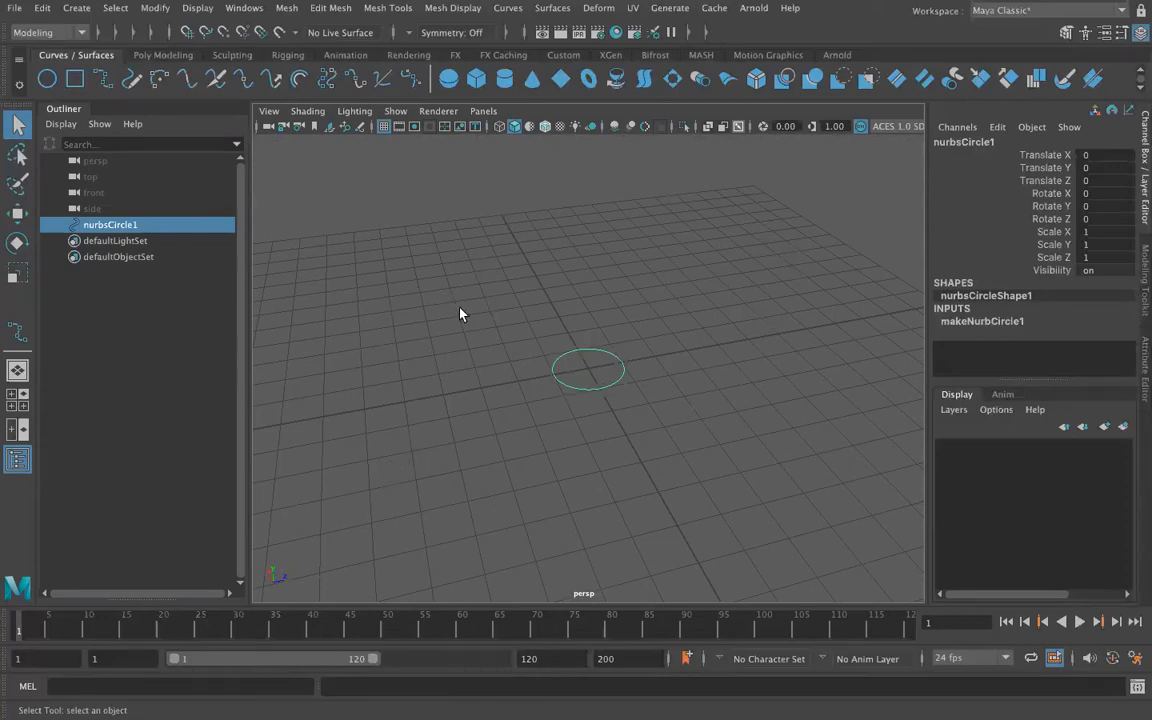
{"action": "left_click_drag", "start_coordinate": [766, 310], "coordinate": [573, 378], "text": "alt"}
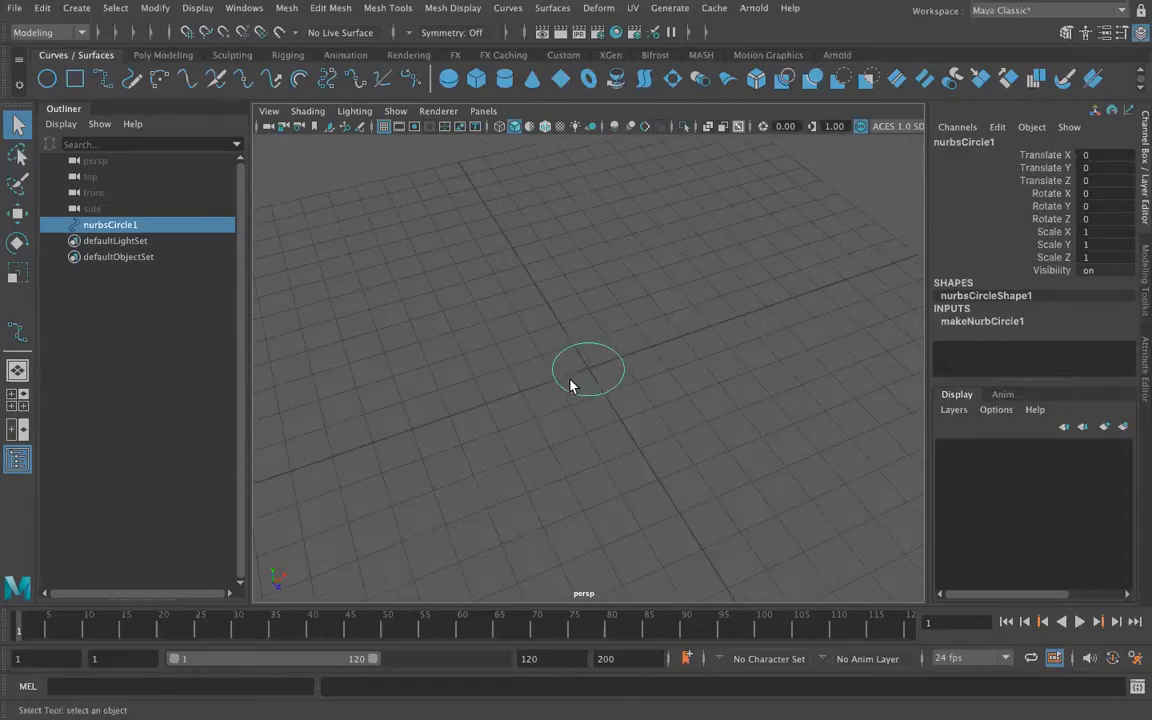
{"action": "left_click_drag", "start_coordinate": [649, 343], "coordinate": [663, 265], "text": "alt"}
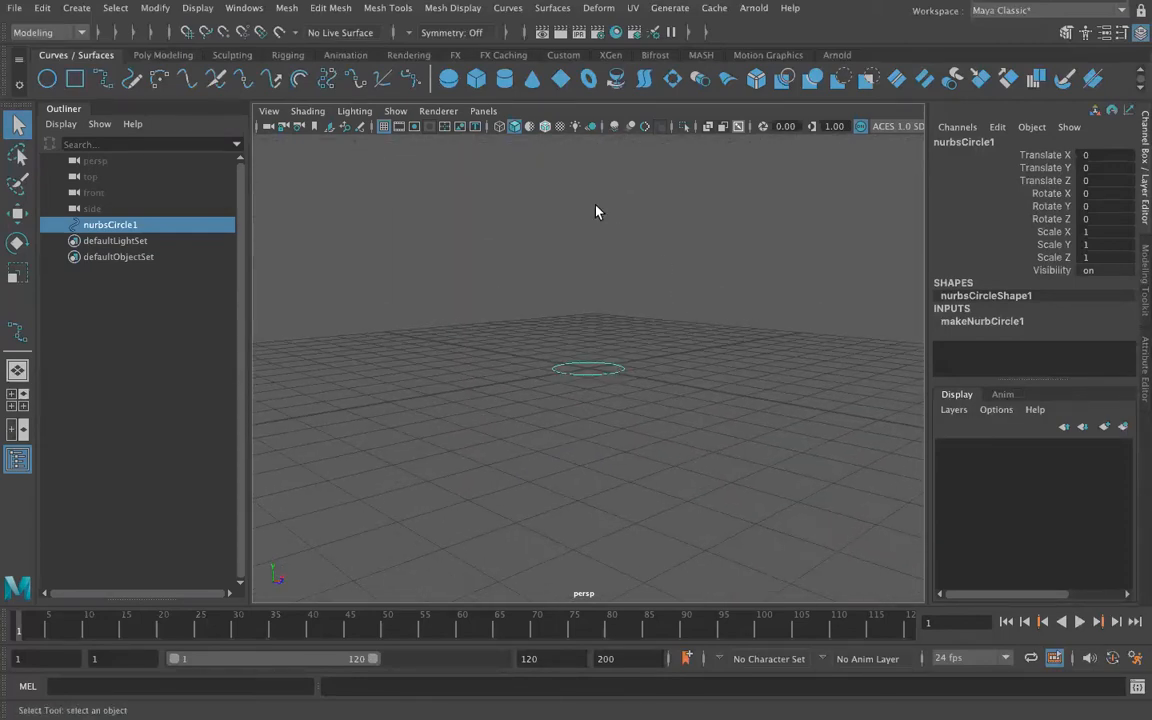
Look at the circle in the front orthographic view, and return to the perspective view
{"action": "left_click", "coordinate": [483, 111]}
{"action": "mouse_move", "coordinate": [560, 159]}
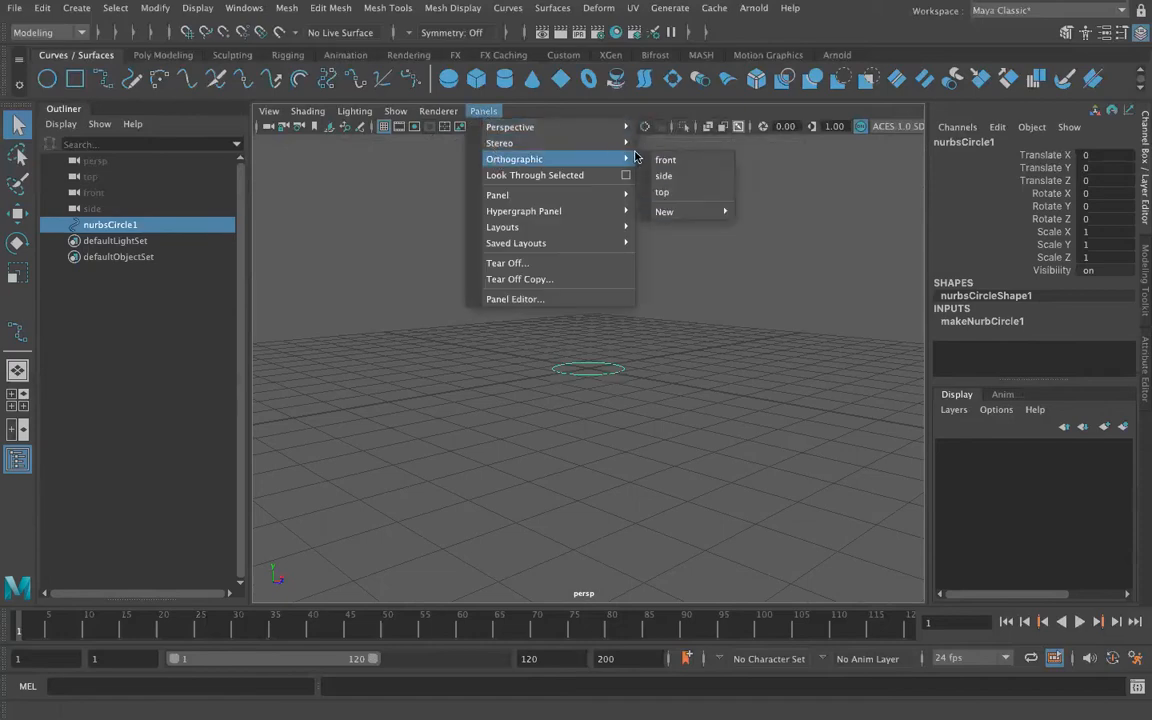
{"action": "left_click", "coordinate": [663, 162]}
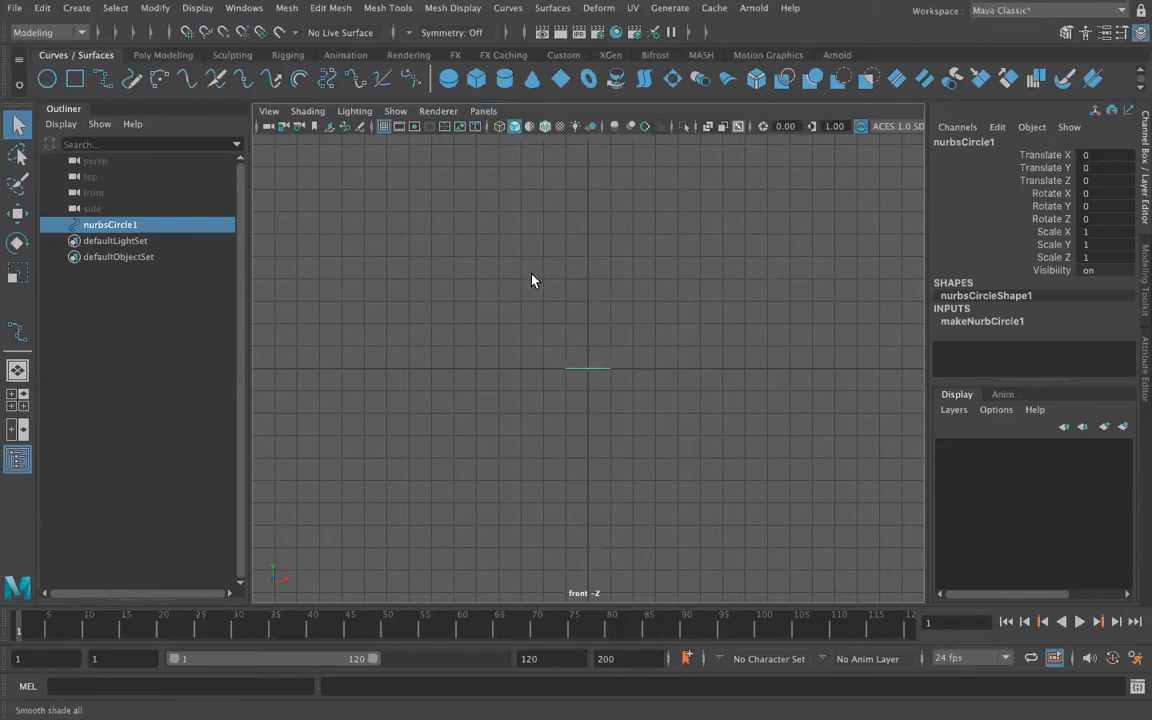
{"action": "left_click", "coordinate": [477, 112]}
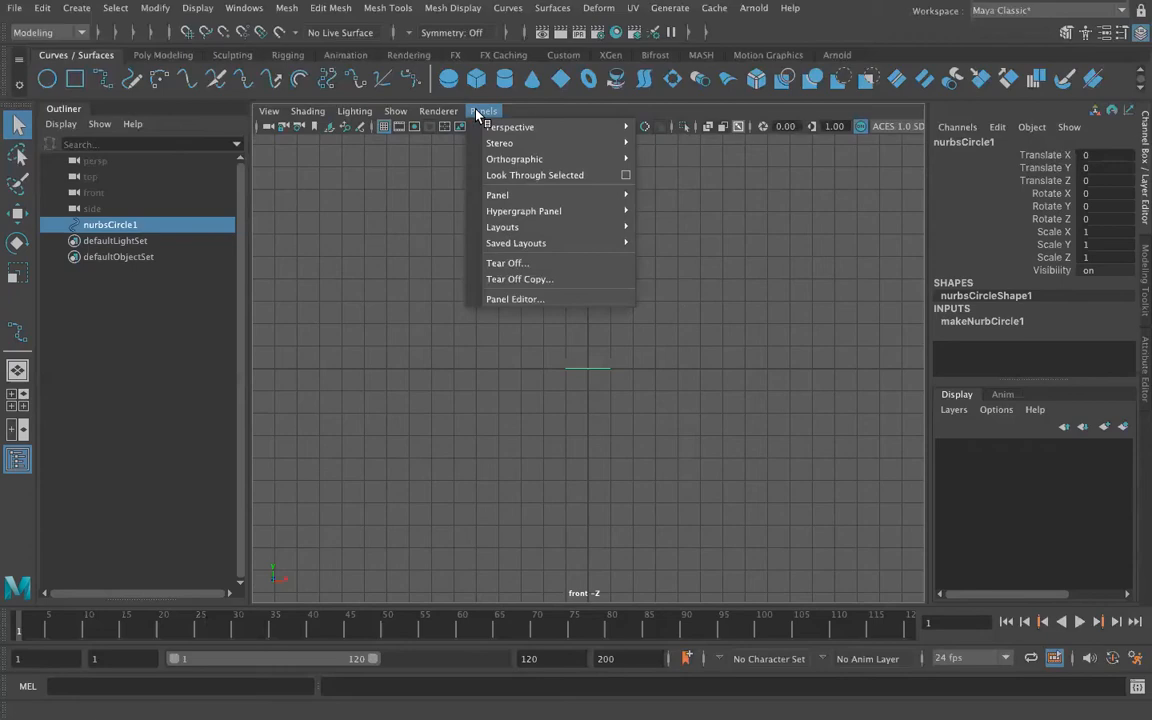
{"action": "left_click", "coordinate": [490, 112]}
{"action": "left_click", "coordinate": [481, 112]}
{"action": "left_click", "coordinate": [665, 128]}
{"action": "left_click_drag", "start_coordinate": [343, 384], "coordinate": [447, 437], "text": "alt"}
Open the Attribute Editor and examine the circle's transform, shape and makeNurbCircle creation attributes
{"action": "left_click", "coordinate": [1141, 360]}
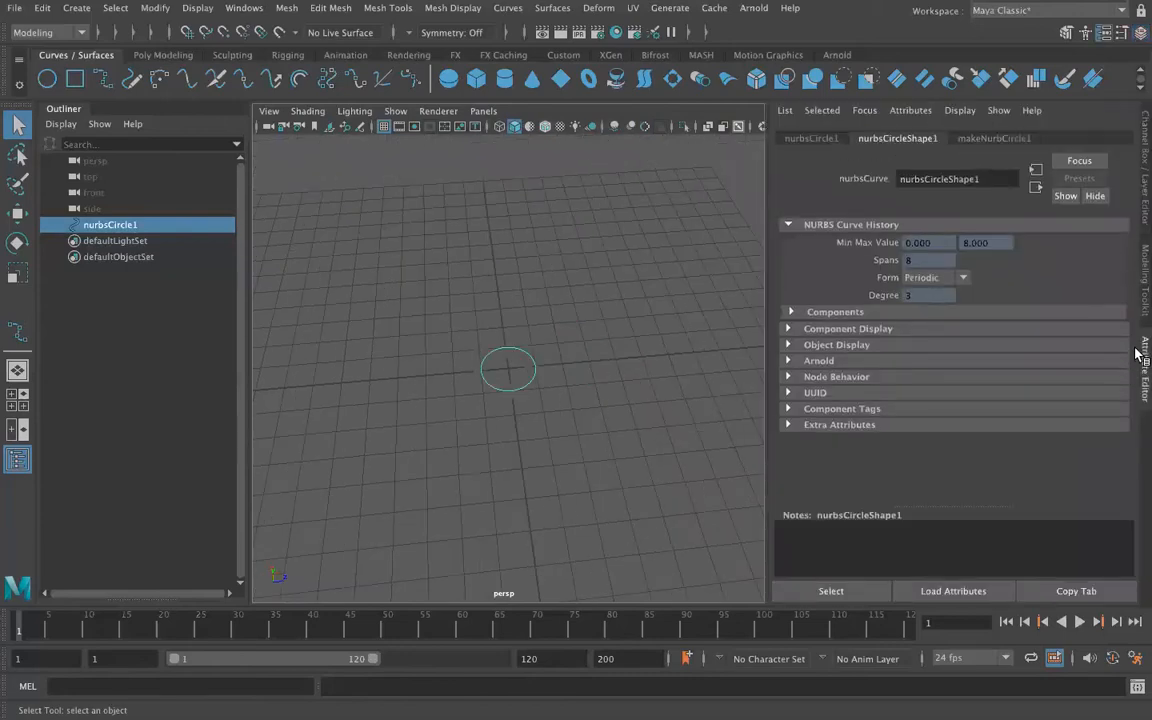
{"action": "left_click", "coordinate": [812, 138]}
{"action": "left_click", "coordinate": [898, 138]}
{"action": "left_click", "coordinate": [994, 138]}
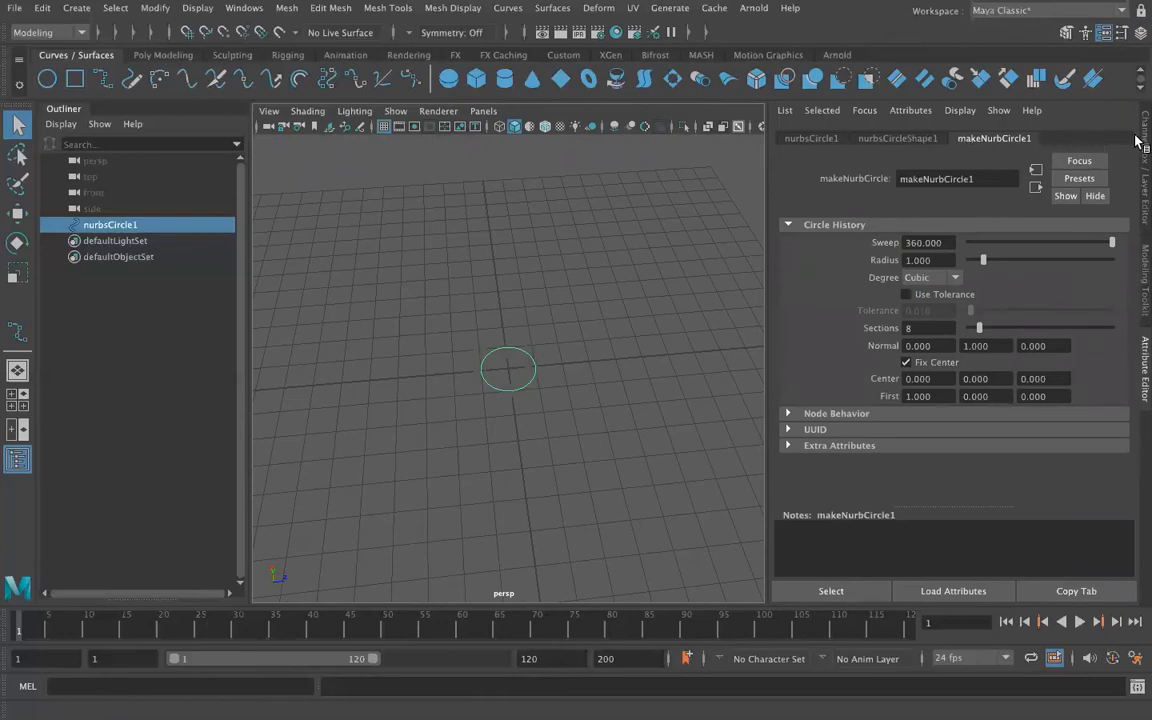
{"action": "left_click", "coordinate": [828, 140]}
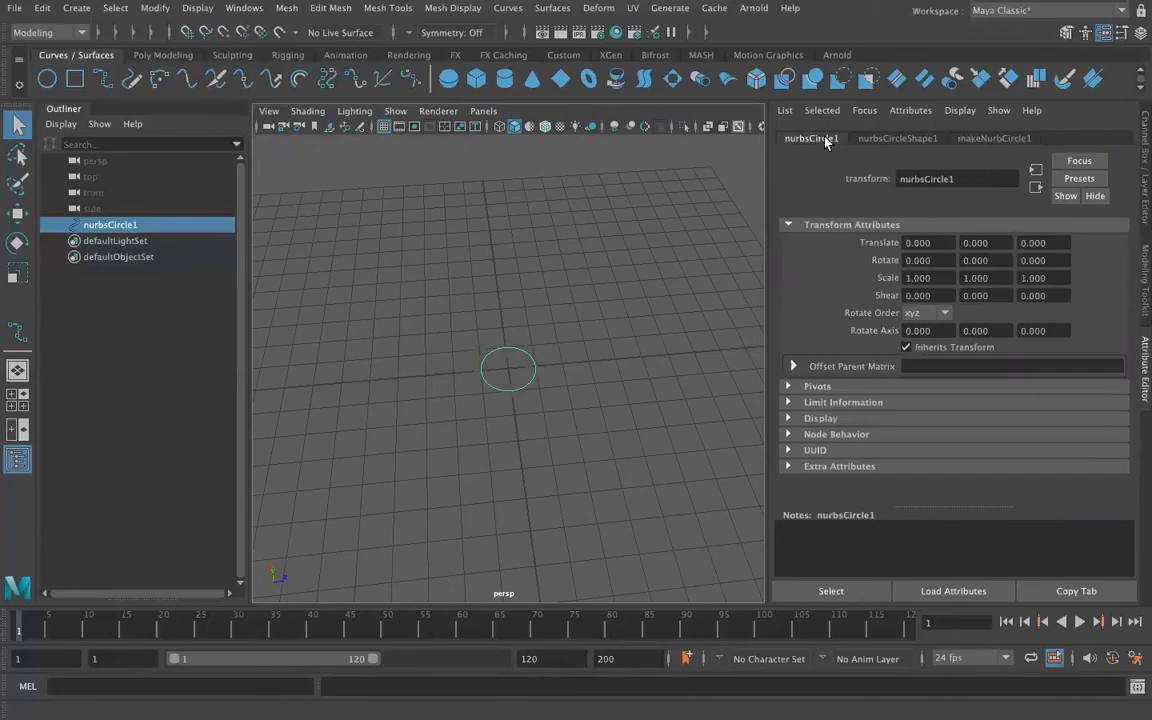
{"action": "left_click", "coordinate": [900, 140]}
{"action": "left_click", "coordinate": [984, 140]}
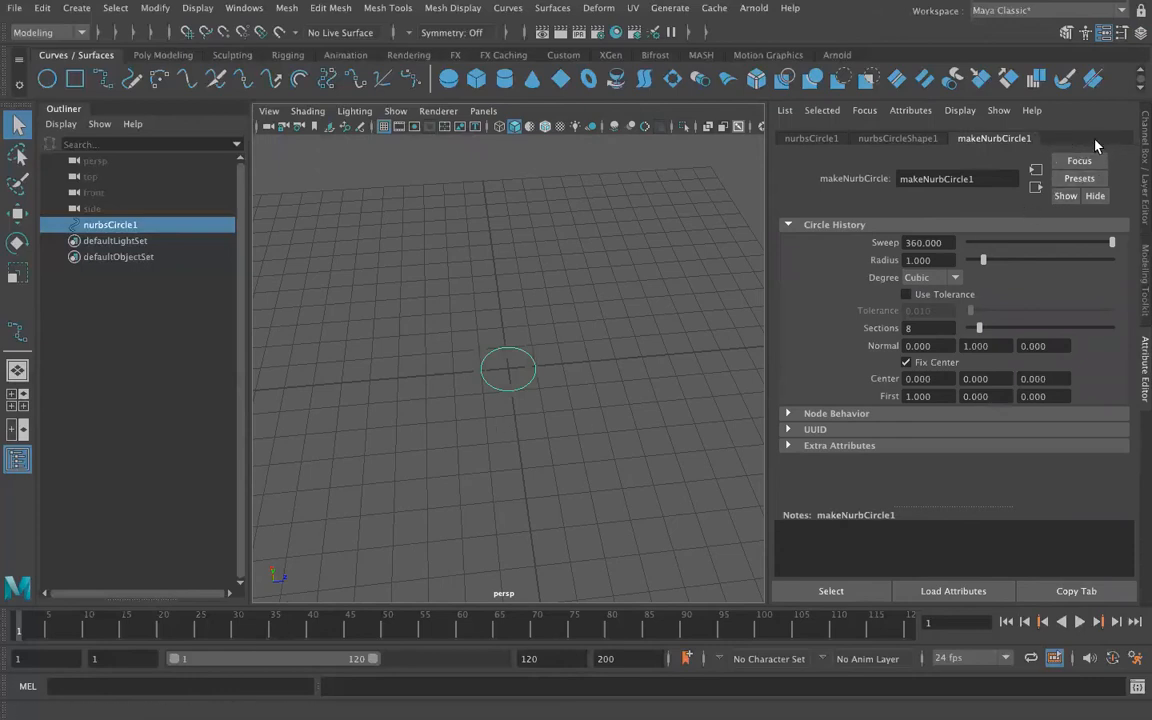
{"action": "left_click", "coordinate": [808, 139]}
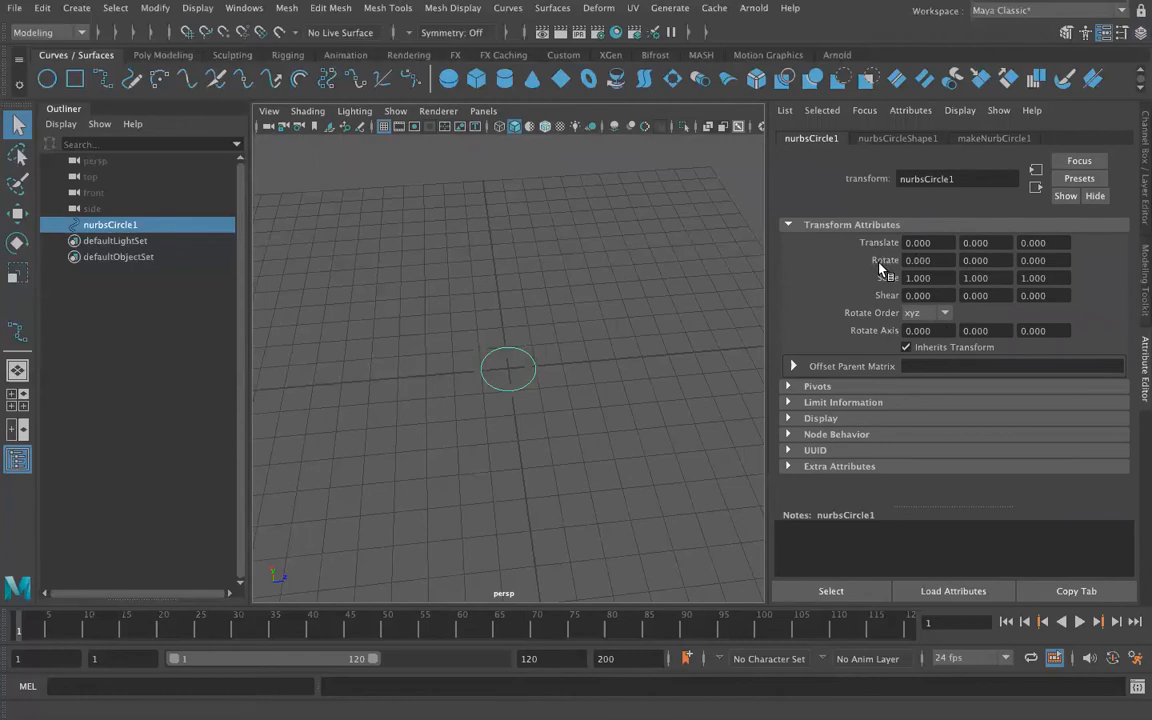
Enlarge the NURBS circle's radius to about 2.955 in its creation attributes and compare with its transform attributes
{"action": "left_click", "coordinate": [892, 138]}
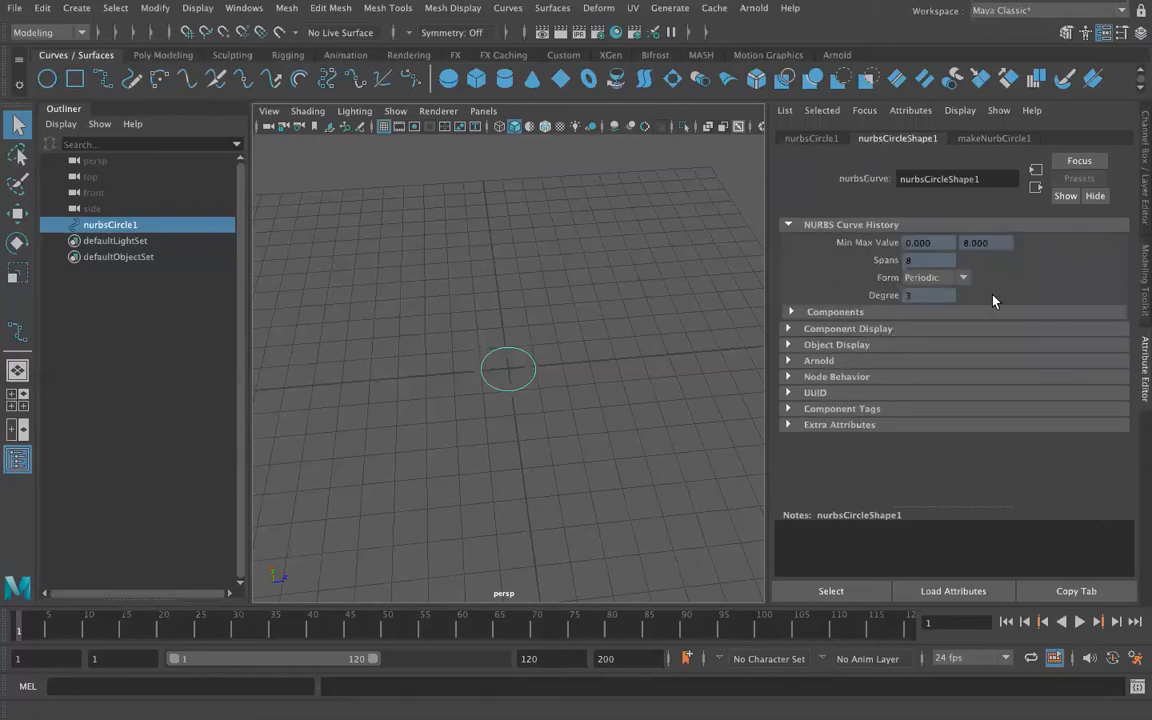
{"action": "left_click", "coordinate": [970, 140]}
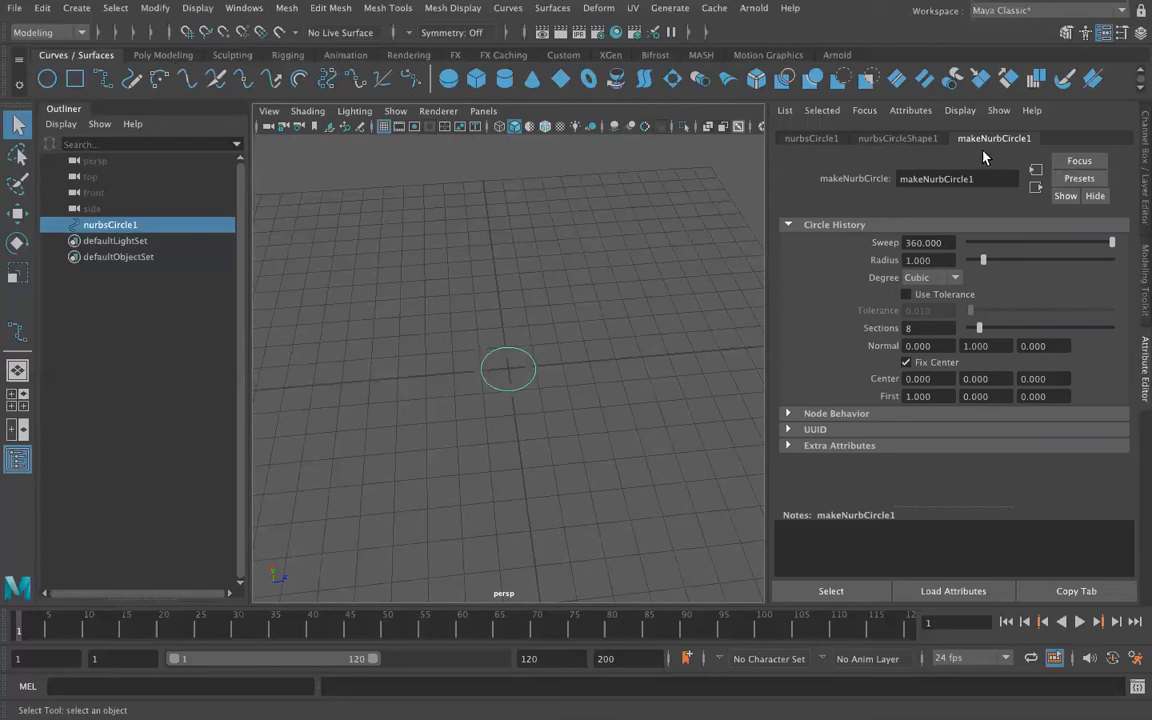
{"action": "mouse_move", "coordinate": [990, 262]}
{"action": "left_mouse_down"}
{"action": "mouse_move", "coordinate": [1031, 258]}
{"action": "mouse_move", "coordinate": [980, 258]}
{"action": "mouse_move", "coordinate": [1041, 260]}
{"action": "mouse_move", "coordinate": [984, 270]}
{"action": "mouse_move", "coordinate": [1010, 270]}
{"action": "left_mouse_up"}
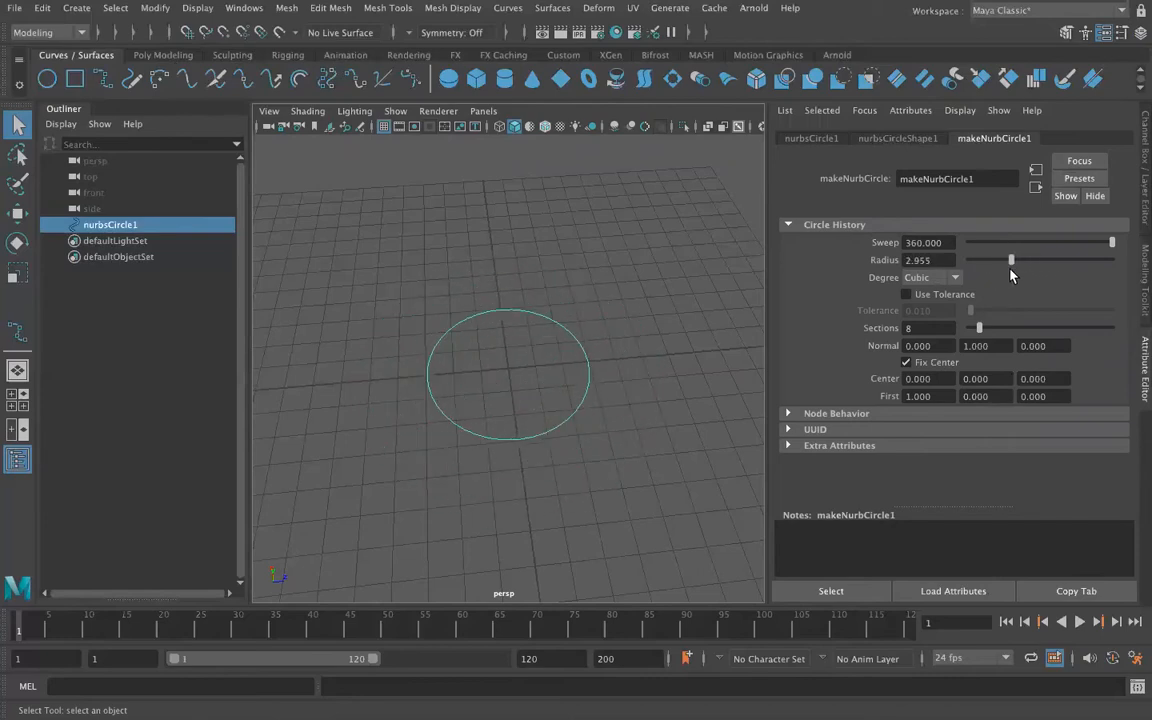
{"action": "left_click", "coordinate": [805, 138]}
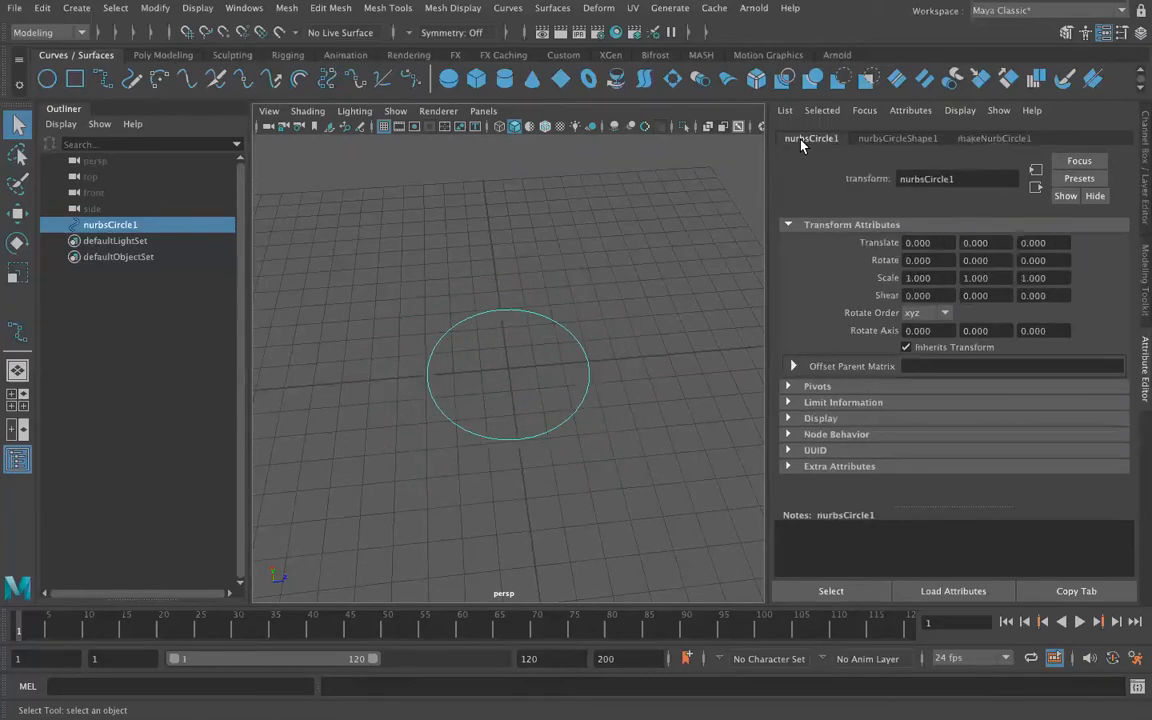
{"action": "left_click", "coordinate": [967, 138]}
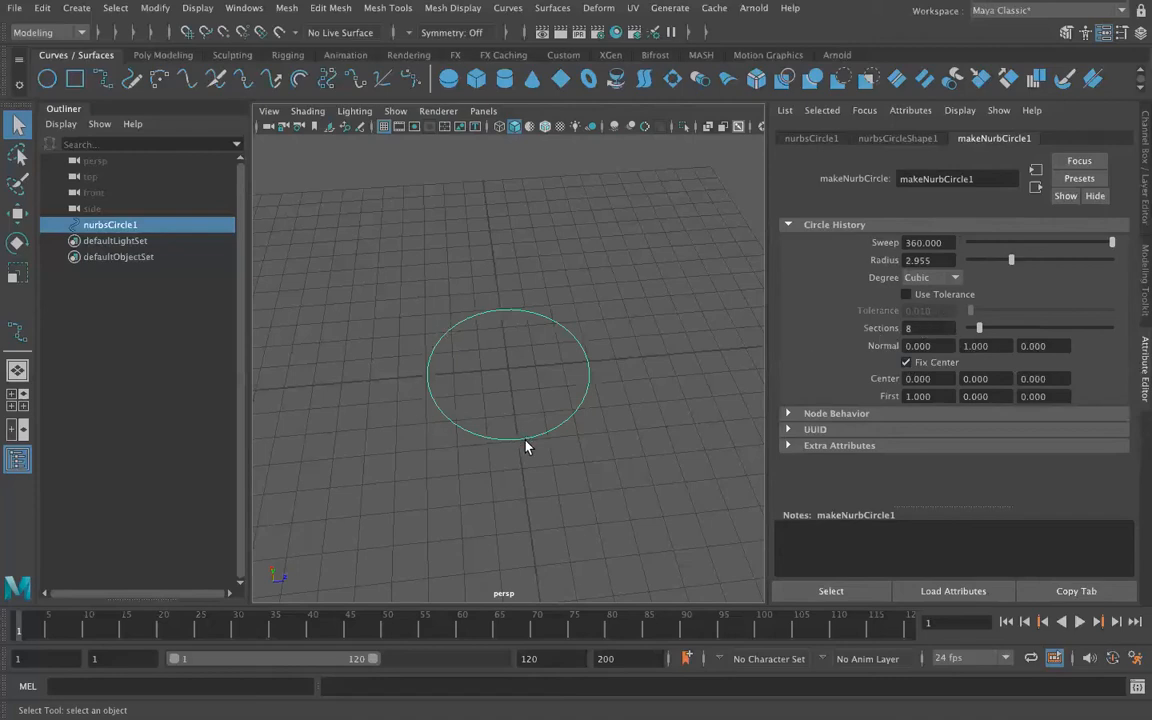
Show the circle's edit points and select several points along its far edge one after another
{"action": "right_click", "coordinate": [500, 313]}
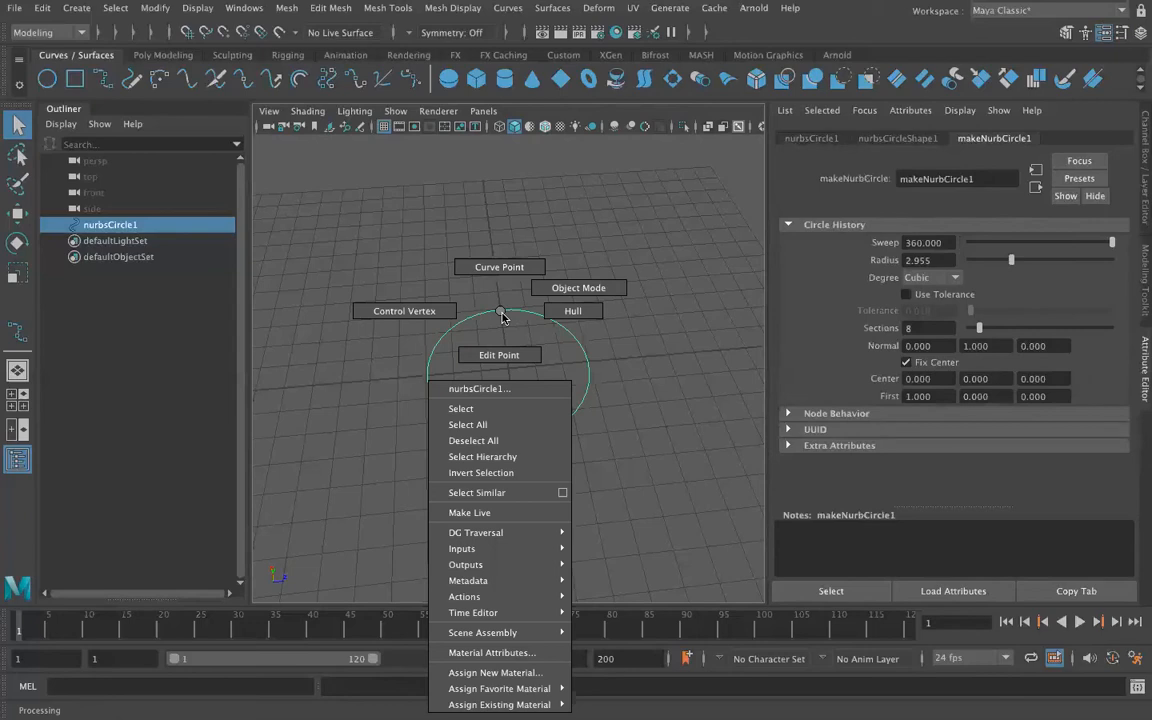
{"action": "right_click_drag", "start_coordinate": [500, 309], "coordinate": [491, 356]}
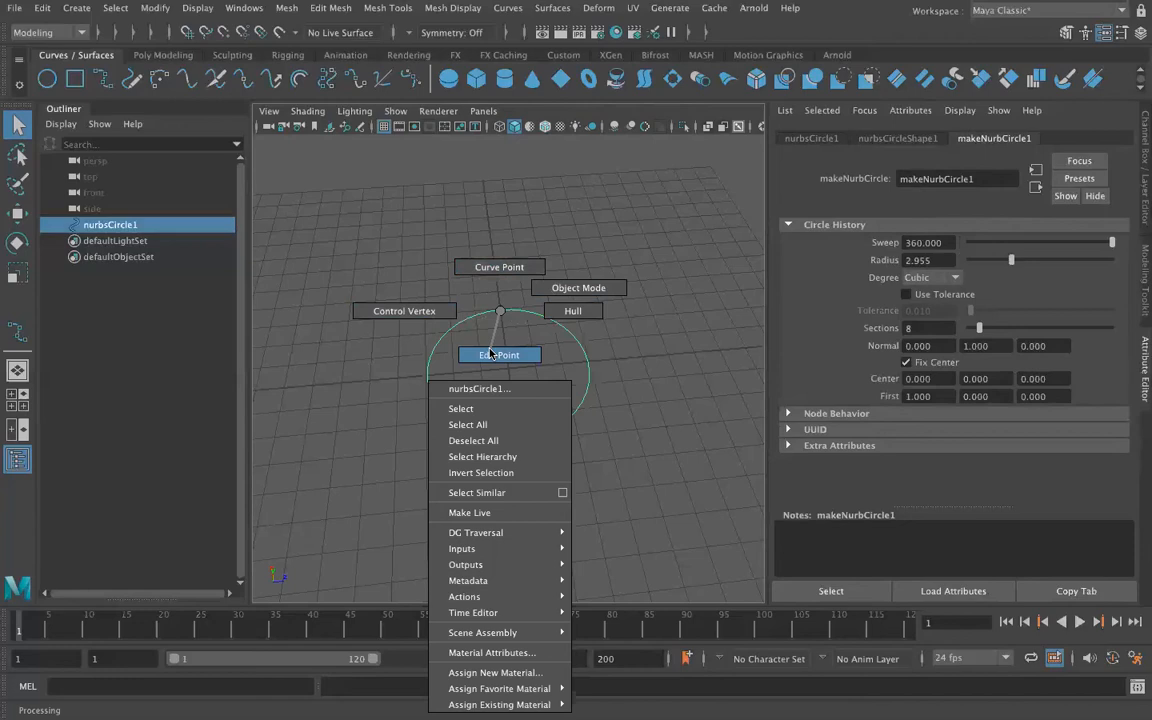
{"action": "mouse_move", "coordinate": [491, 354]}
{"action": "right_mouse_down"}
{"action": "mouse_move", "coordinate": [540, 290]}
{"action": "mouse_move", "coordinate": [458, 240]}
{"action": "mouse_move", "coordinate": [454, 340]}
{"action": "mouse_move", "coordinate": [480, 360]}
{"action": "mouse_move", "coordinate": [566, 314]}
{"action": "mouse_move", "coordinate": [566, 290]}
{"action": "mouse_move", "coordinate": [468, 236]}
{"action": "mouse_move", "coordinate": [496, 352]}
{"action": "right_mouse_up"}
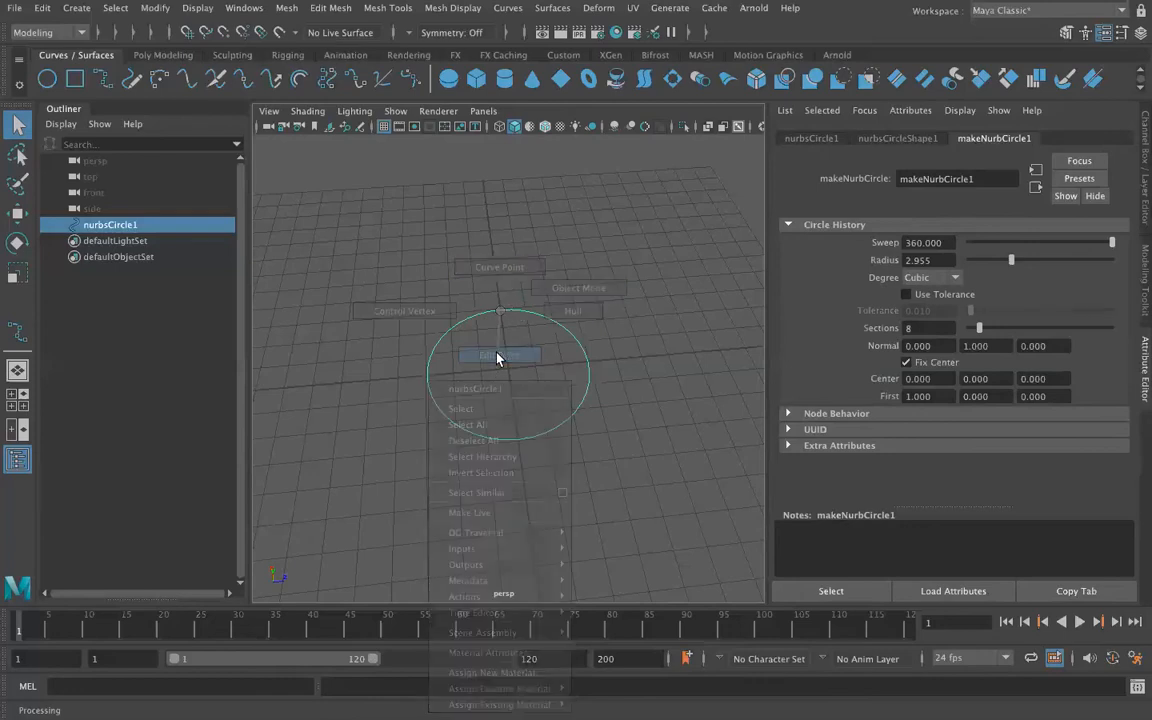
{"action": "left_click", "coordinate": [474, 474]}
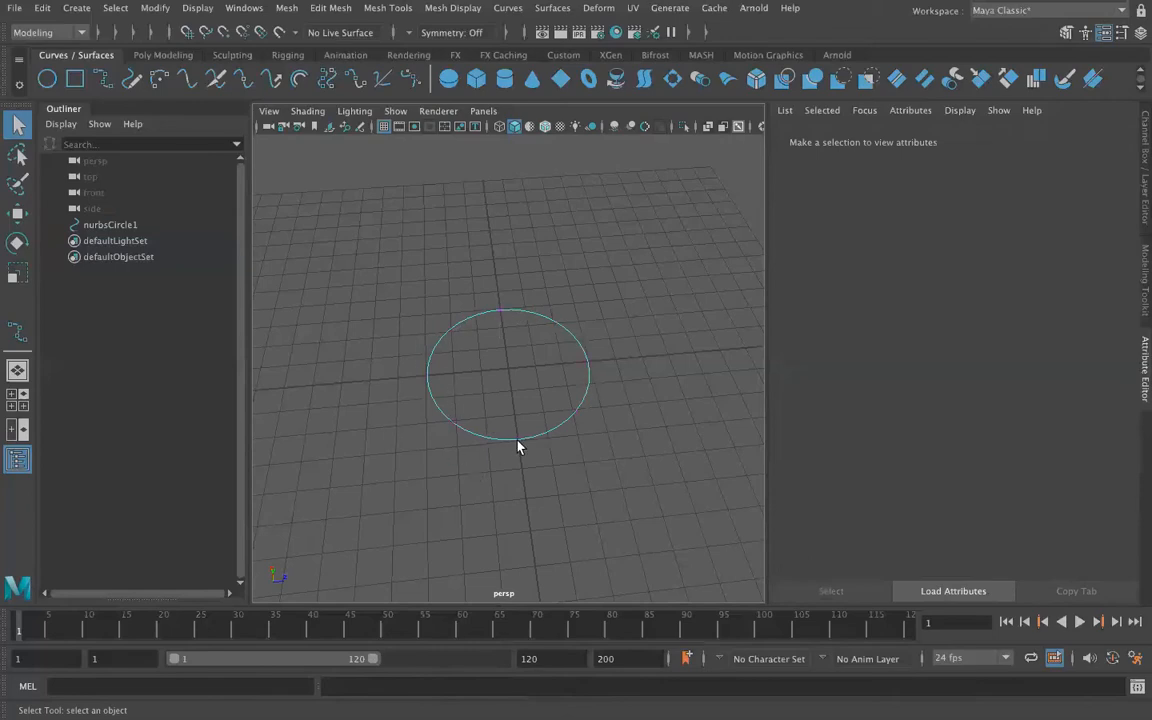
{"action": "scroll", "coordinate": [446, 339], "scroll_direction": "up", "scroll_amount": 4}
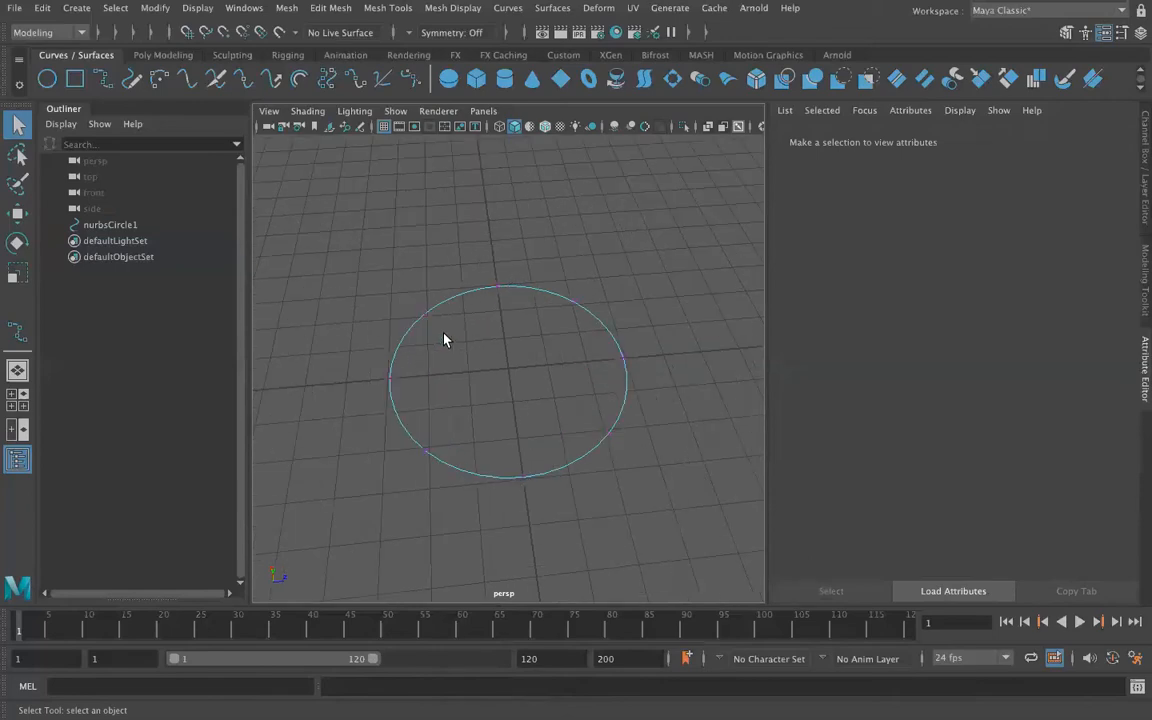
{"action": "scroll", "coordinate": [470, 327], "scroll_direction": "up", "scroll_amount": 3}
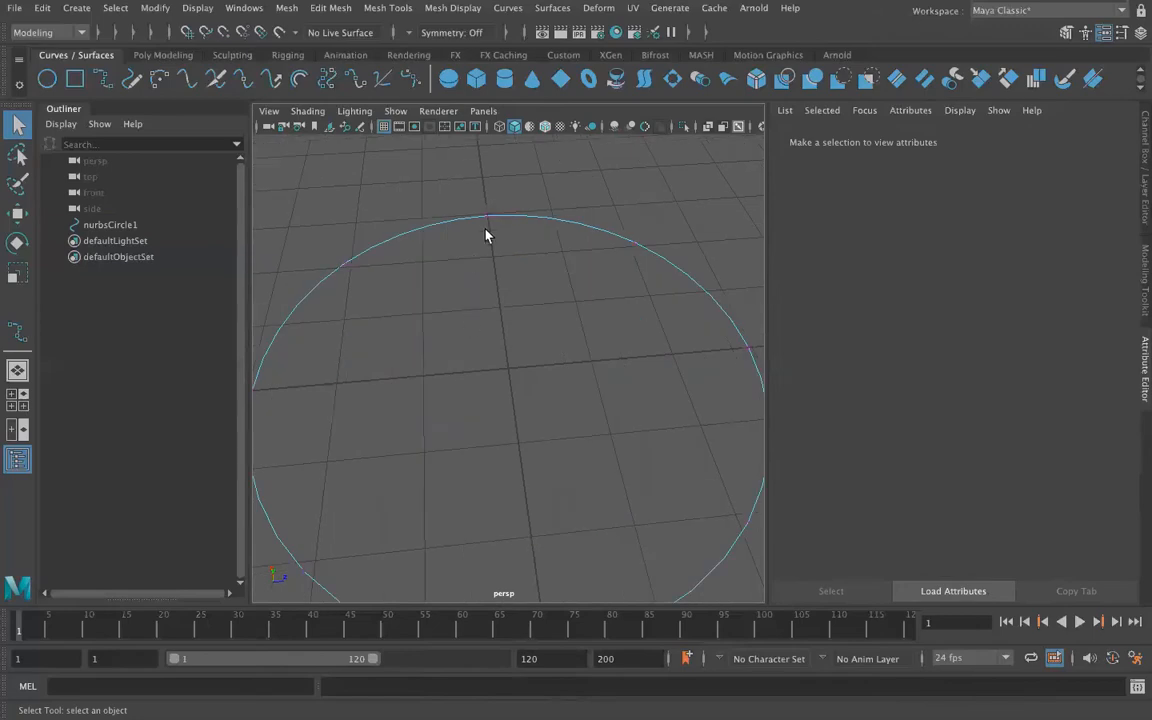
{"action": "left_click", "coordinate": [488, 217]}
{"action": "left_click", "coordinate": [634, 242]}
{"action": "left_click", "coordinate": [346, 263]}
{"action": "scroll", "coordinate": [406, 320], "scroll_direction": "down", "scroll_amount": 3}
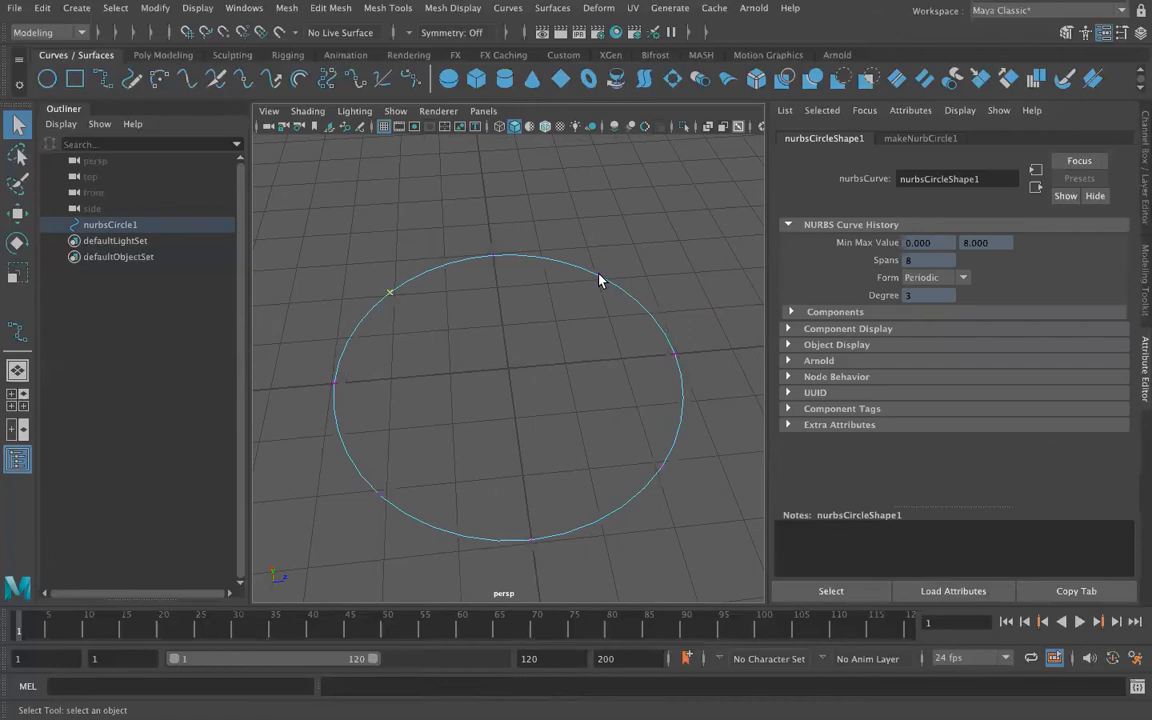
Move one edit point on the circle's far edge well above the grid plane, forming a raised peak
{"action": "key", "text": "e"}
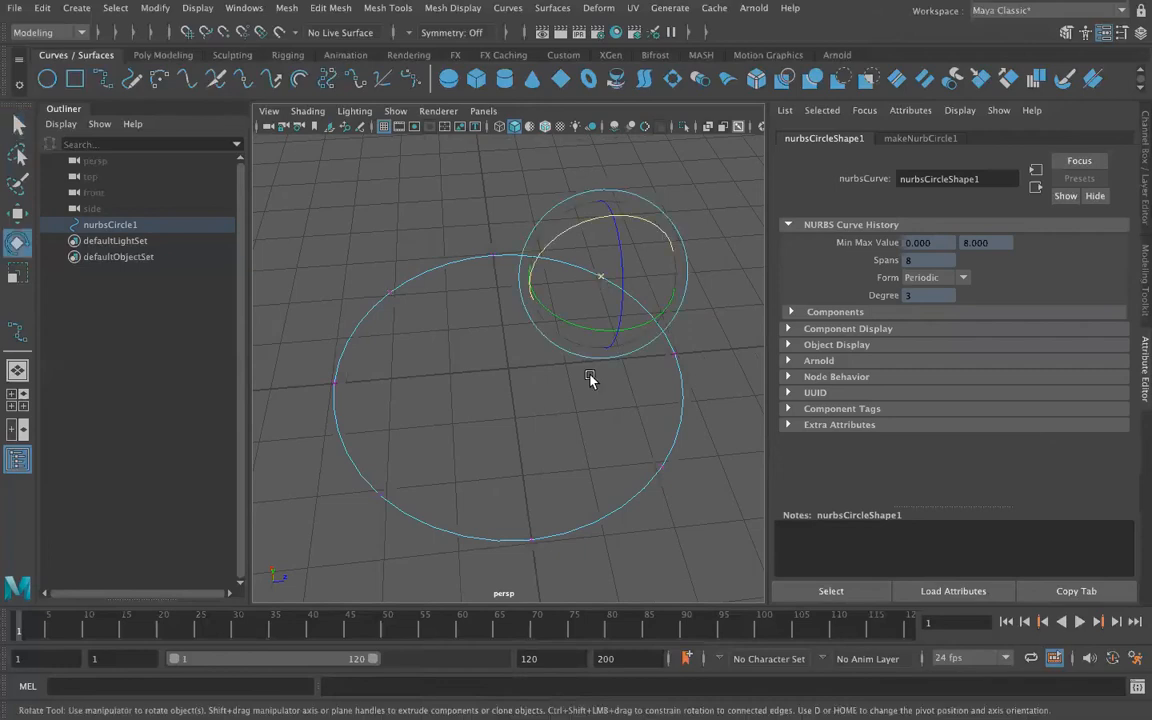
{"action": "key", "text": "w"}
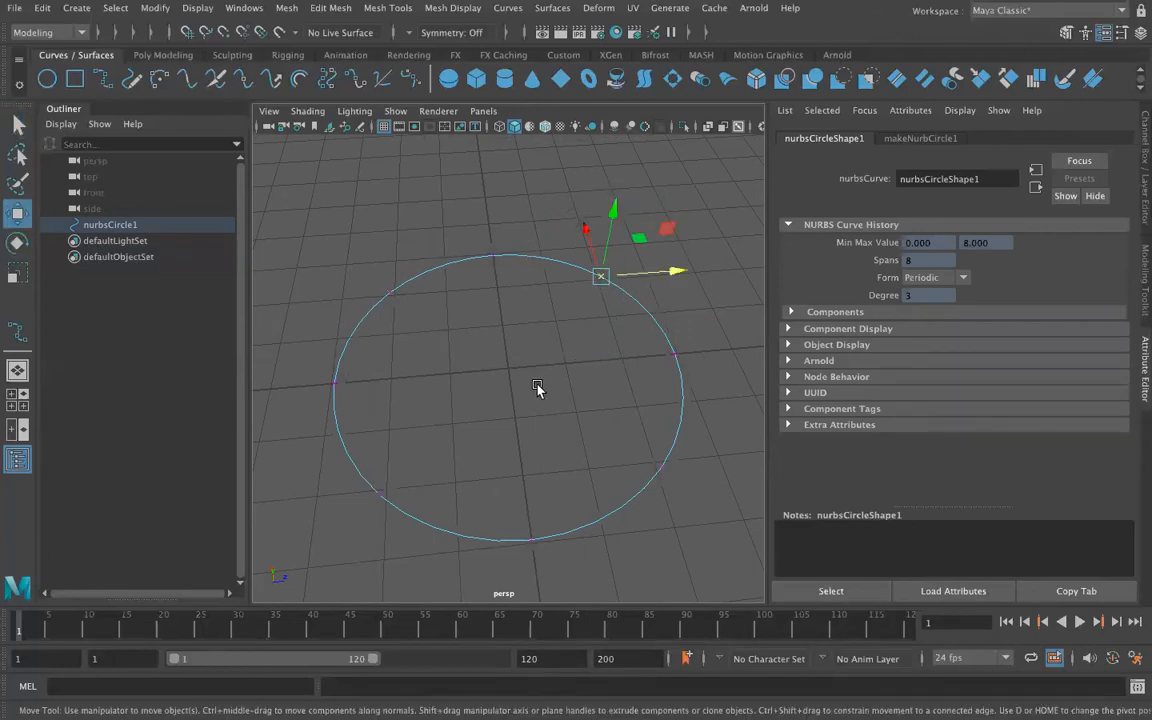
{"action": "left_click_drag", "start_coordinate": [630, 391], "coordinate": [560, 357], "text": "alt"}
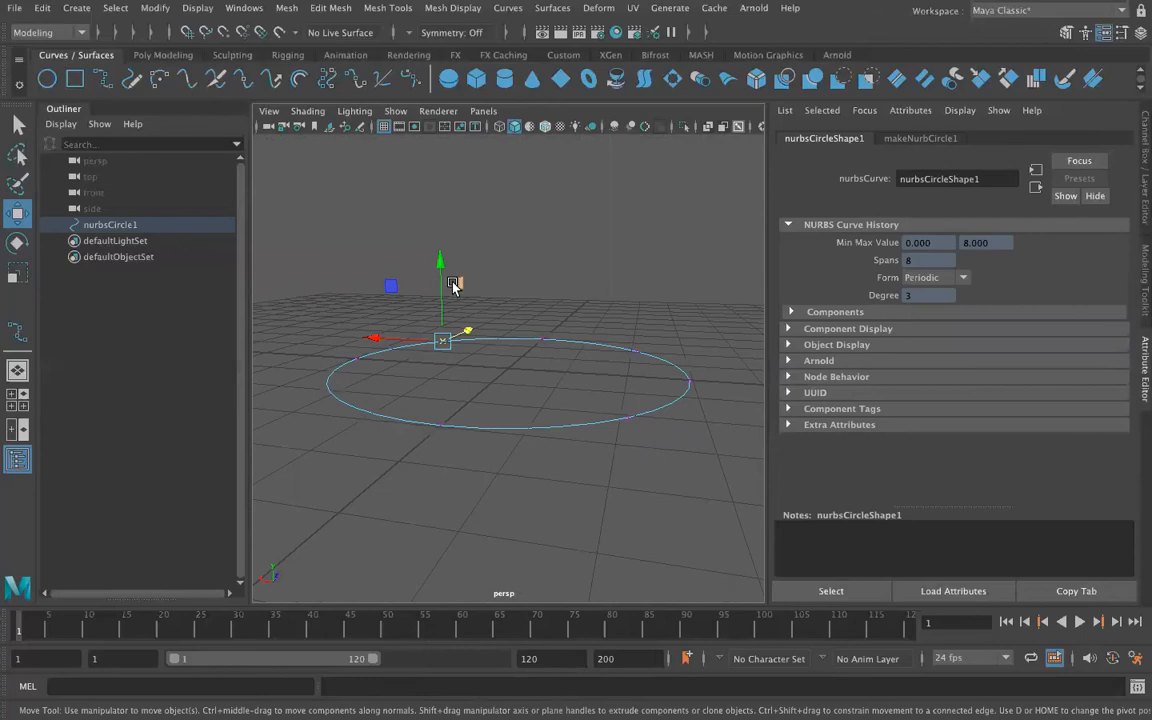
{"action": "left_click_drag", "start_coordinate": [450, 260], "coordinate": [384, 325]}
{"action": "left_click_drag", "start_coordinate": [653, 227], "coordinate": [605, 226]}
{"action": "left_click_drag", "start_coordinate": [587, 373], "coordinate": [486, 300], "text": "alt"}
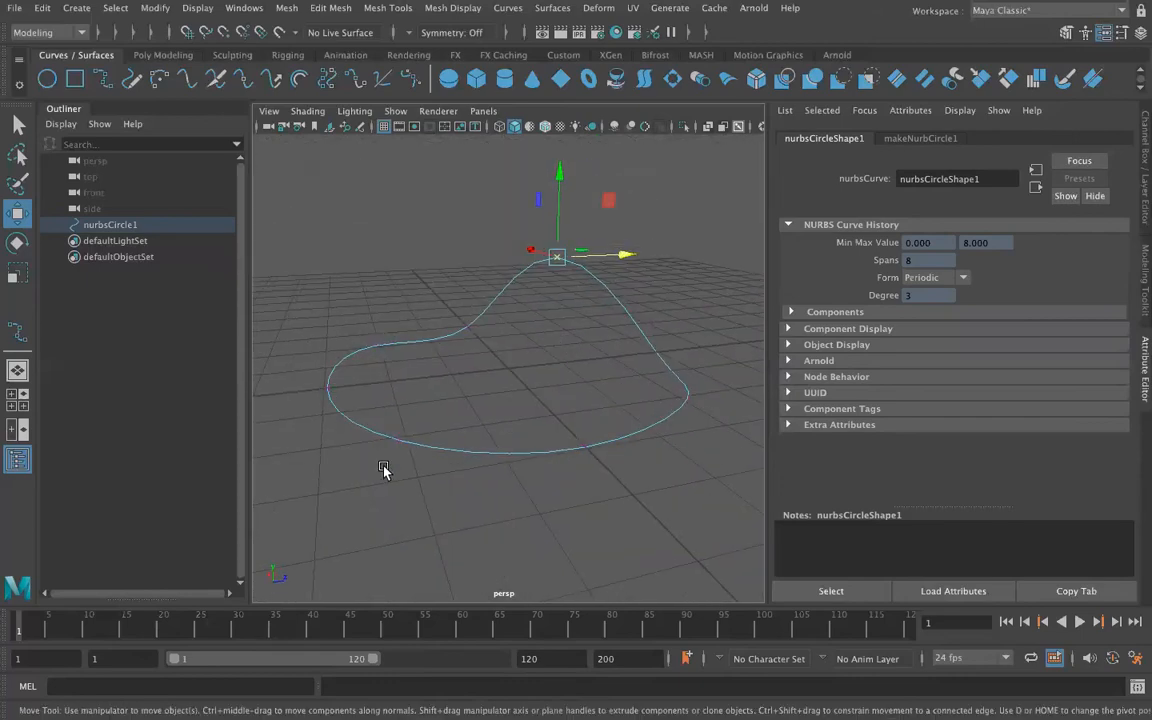
{"action": "left_click", "coordinate": [607, 508]}
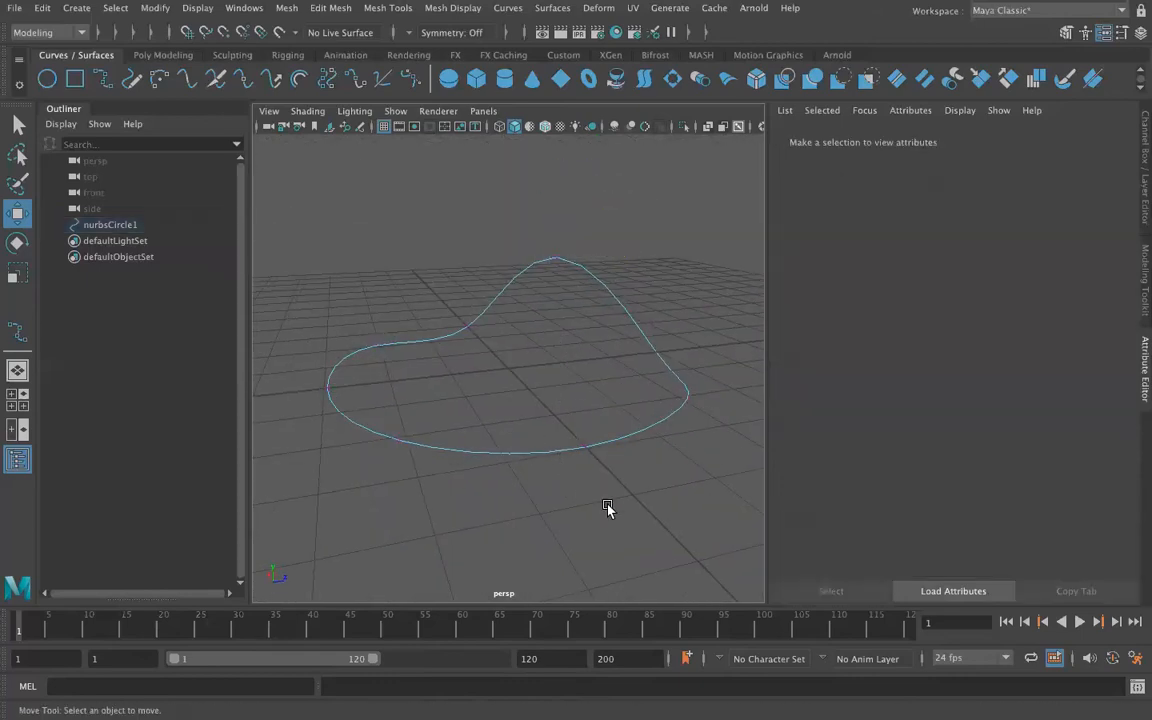
Return the circle to object mode, then move it about -0.318 in Z, rotate it about -42.057 degrees in X and scale it up
{"action": "right_click_drag", "start_coordinate": [522, 316], "coordinate": [610, 290]}
{"action": "left_click_drag", "start_coordinate": [517, 478], "coordinate": [517, 501], "text": "alt"}
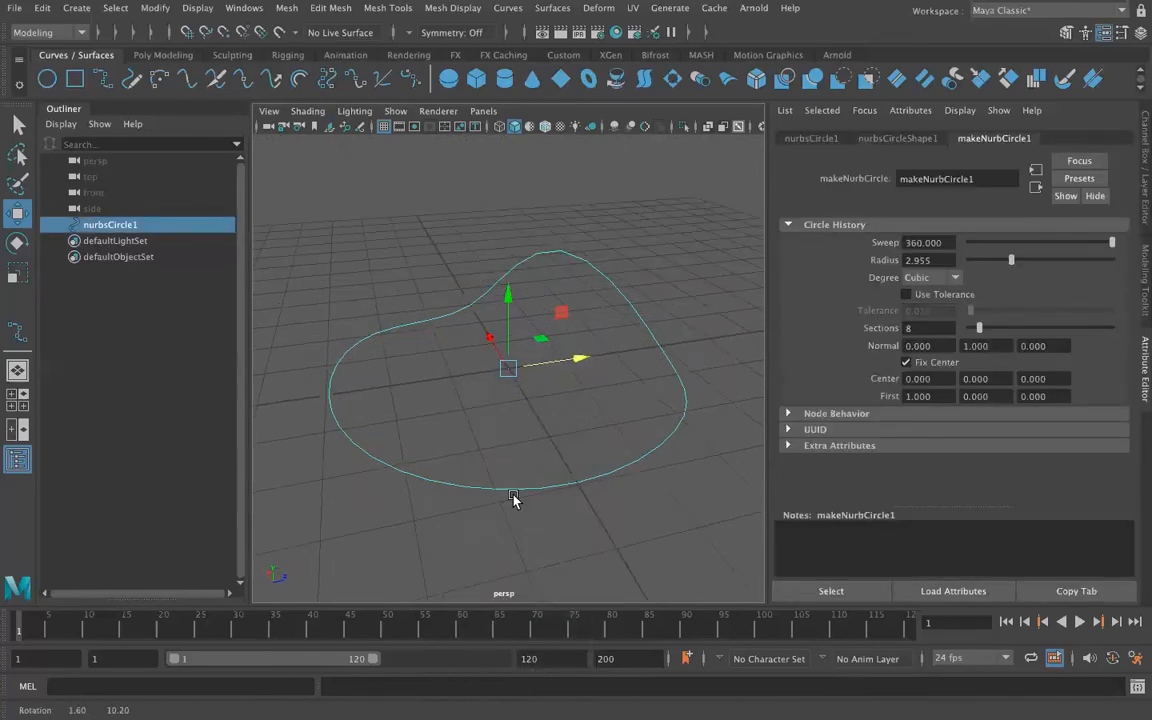
{"action": "left_click_drag", "start_coordinate": [590, 357], "coordinate": [650, 412]}
{"action": "key", "text": "r"}
{"action": "key", "text": "e"}
{"action": "key", "text": "r"}
{"action": "left_click", "coordinate": [650, 408]}
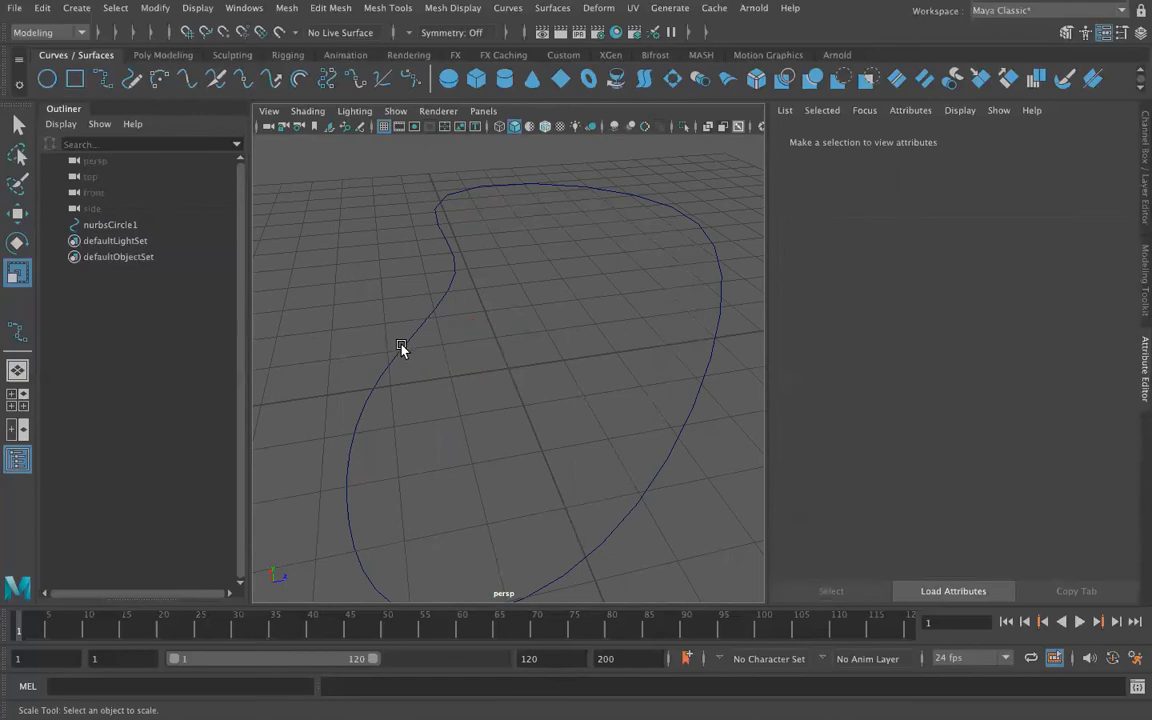
Reselect the circle, show its transform attributes and scale it uniformly to about 1.545
{"action": "left_click", "coordinate": [403, 348]}
{"action": "scroll", "coordinate": [433, 383], "scroll_direction": "down", "scroll_amount": 5}
{"action": "scroll", "coordinate": [433, 386], "scroll_direction": "down", "scroll_amount": 5}
{"action": "left_click_drag", "start_coordinate": [447, 410], "coordinate": [576, 373], "text": "alt"}
{"action": "left_click", "coordinate": [813, 139]}
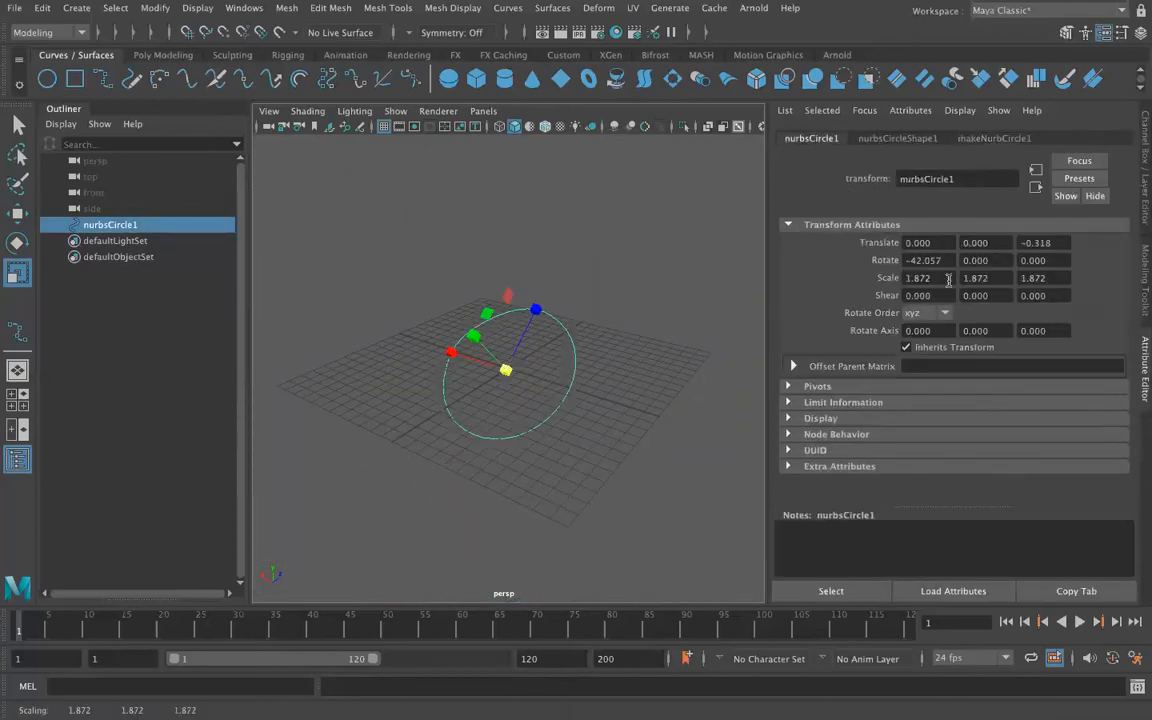
{"action": "left_click_drag", "start_coordinate": [497, 368], "coordinate": [458, 372]}
{"action": "left_click_drag", "start_coordinate": [617, 401], "coordinate": [480, 418], "text": "alt"}
{"action": "left_click", "coordinate": [626, 423]}
Examine the reshaped circle and the grid from different distances and angles in the perspective view
{"action": "scroll", "coordinate": [531, 404], "scroll_direction": "up", "scroll_amount": 5}
{"action": "mouse_move", "coordinate": [411, 434]}
{"action": "left_mouse_down", "text": "alt"}
{"action": "mouse_move", "coordinate": [461, 428]}
{"action": "mouse_move", "coordinate": [424, 419]}
{"action": "left_mouse_up", "text": "alt"}
{"action": "scroll", "coordinate": [467, 435], "scroll_direction": "down", "scroll_amount": 12}
{"action": "middle_click_drag", "start_coordinate": [424, 419], "coordinate": [645, 386], "text": "alt"}
{"action": "middle_click_drag", "start_coordinate": [493, 413], "coordinate": [748, 380], "text": "alt"}
{"action": "middle_click_drag", "start_coordinate": [508, 367], "coordinate": [554, 367], "text": "alt"}
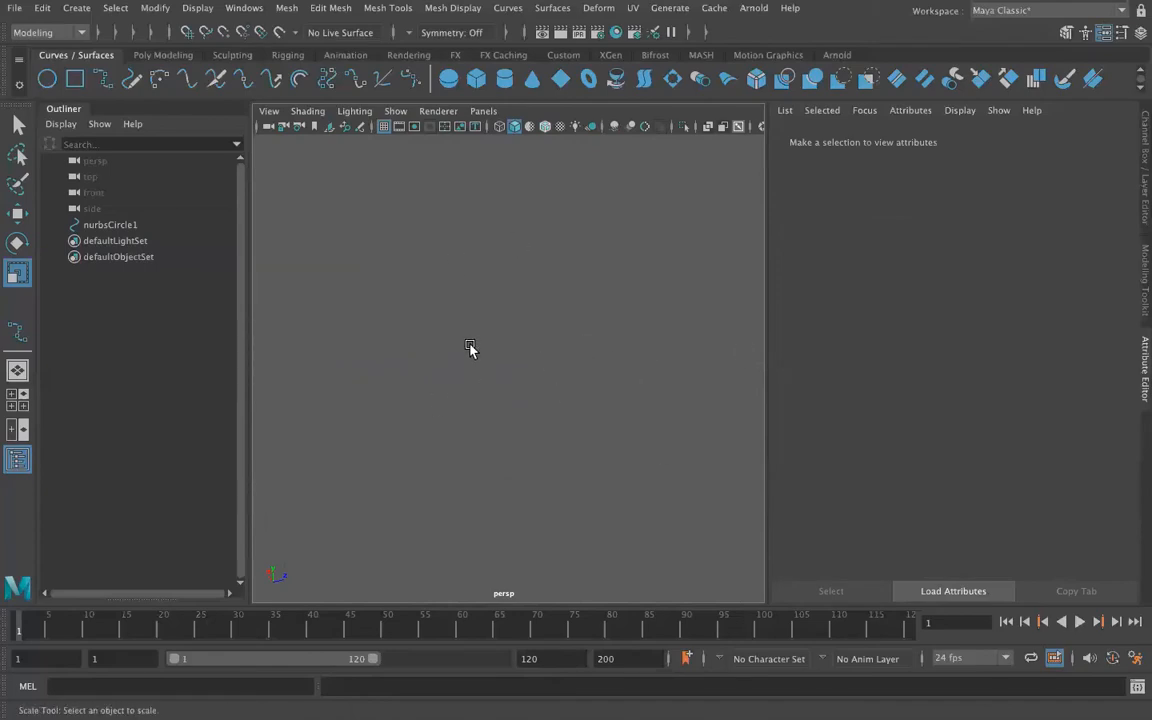
{"action": "left_click_drag", "start_coordinate": [501, 365], "coordinate": [723, 301], "text": "alt"}
{"action": "left_click_drag", "start_coordinate": [615, 335], "coordinate": [562, 350], "text": "alt"}
Delete the reshaped NURBS circle from the scene
{"action": "left_click", "coordinate": [115, 225]}
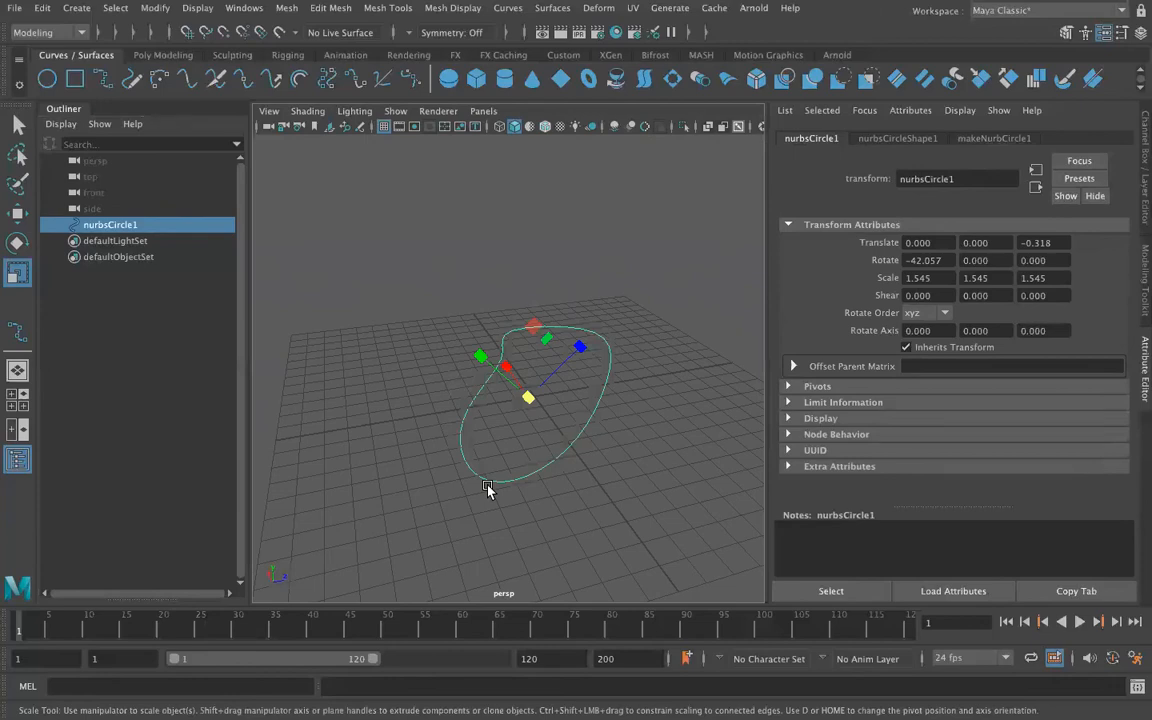
{"action": "key", "text": "Delete"}
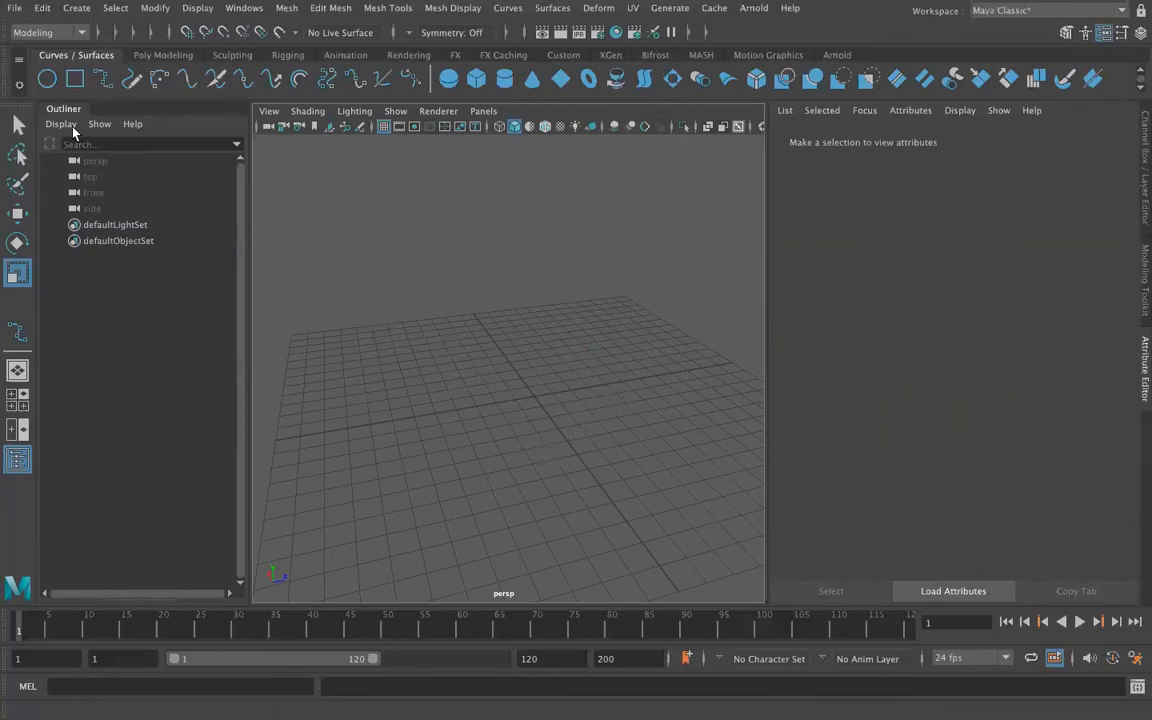
Draw a long, wavy freehand curve across the grid with the Pencil Curve Tool and return to the Select Tool
{"action": "left_click", "coordinate": [131, 80]}
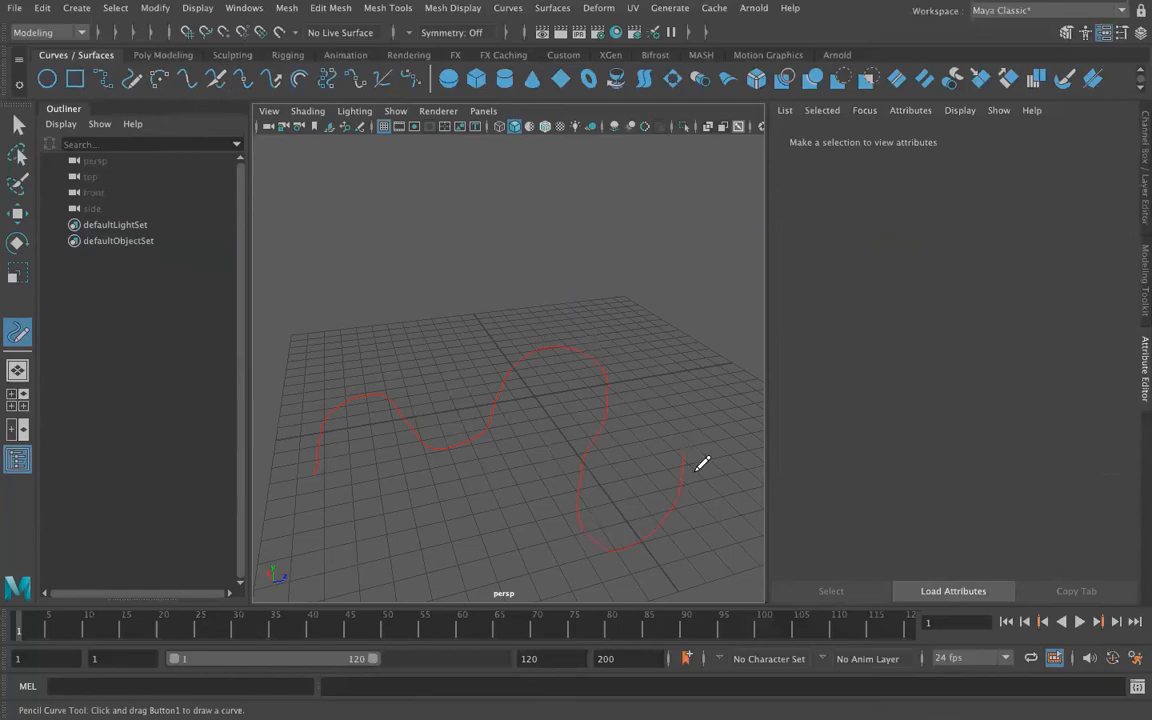
{"action": "left_click_drag", "start_coordinate": [703, 462], "coordinate": [703, 462]}
{"action": "left_click", "coordinate": [18, 124]}
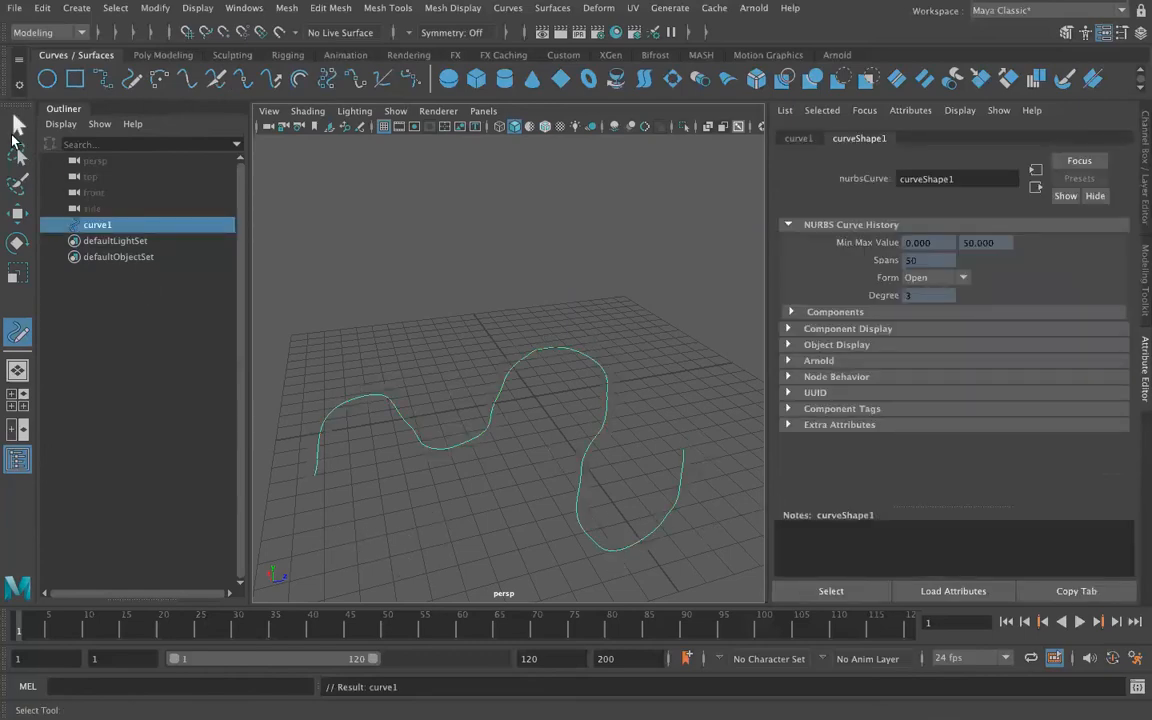
{"action": "left_click_drag", "start_coordinate": [374, 497], "coordinate": [399, 535], "text": "alt"}
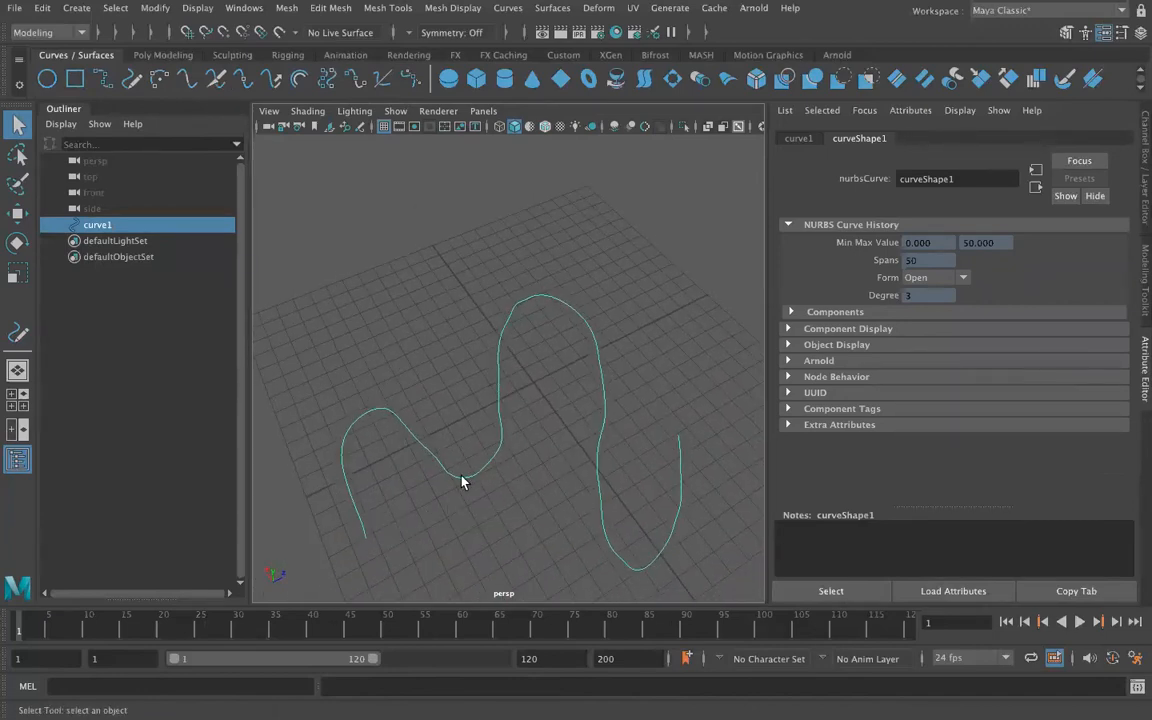
Display the freehand curve's edit points and try its curve point mode
{"action": "right_click", "coordinate": [463, 310]}
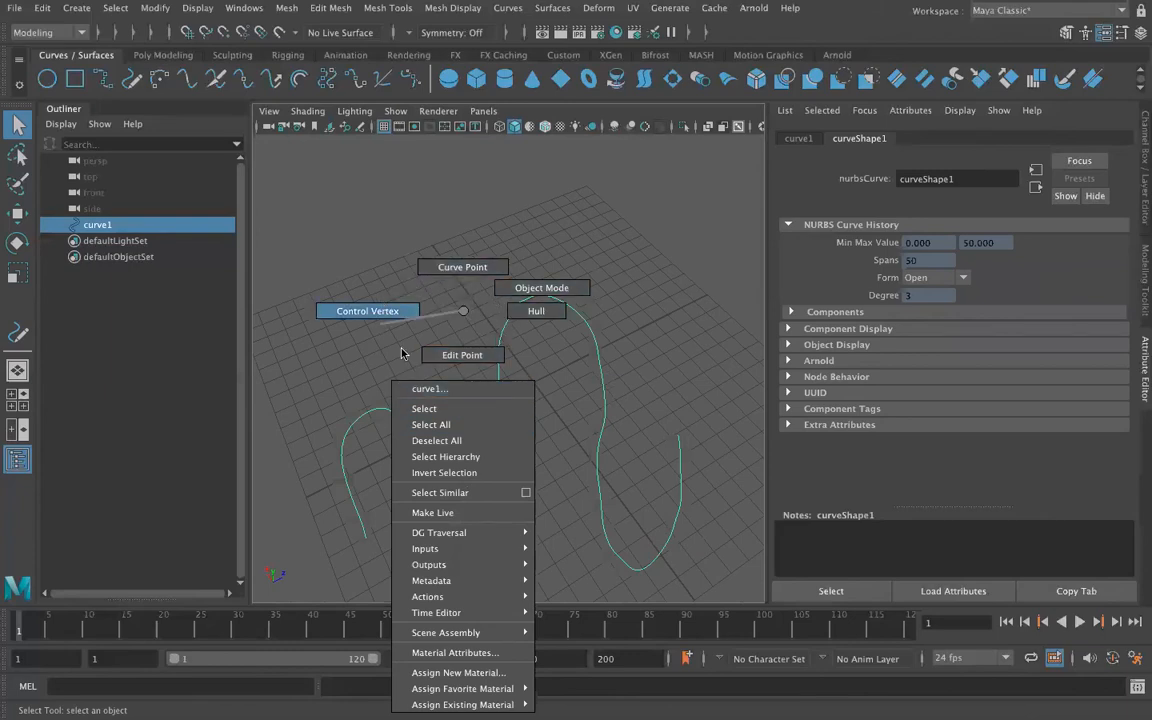
{"action": "left_click", "coordinate": [462, 355]}
{"action": "scroll", "coordinate": [504, 394], "scroll_direction": "up", "scroll_amount": 5}
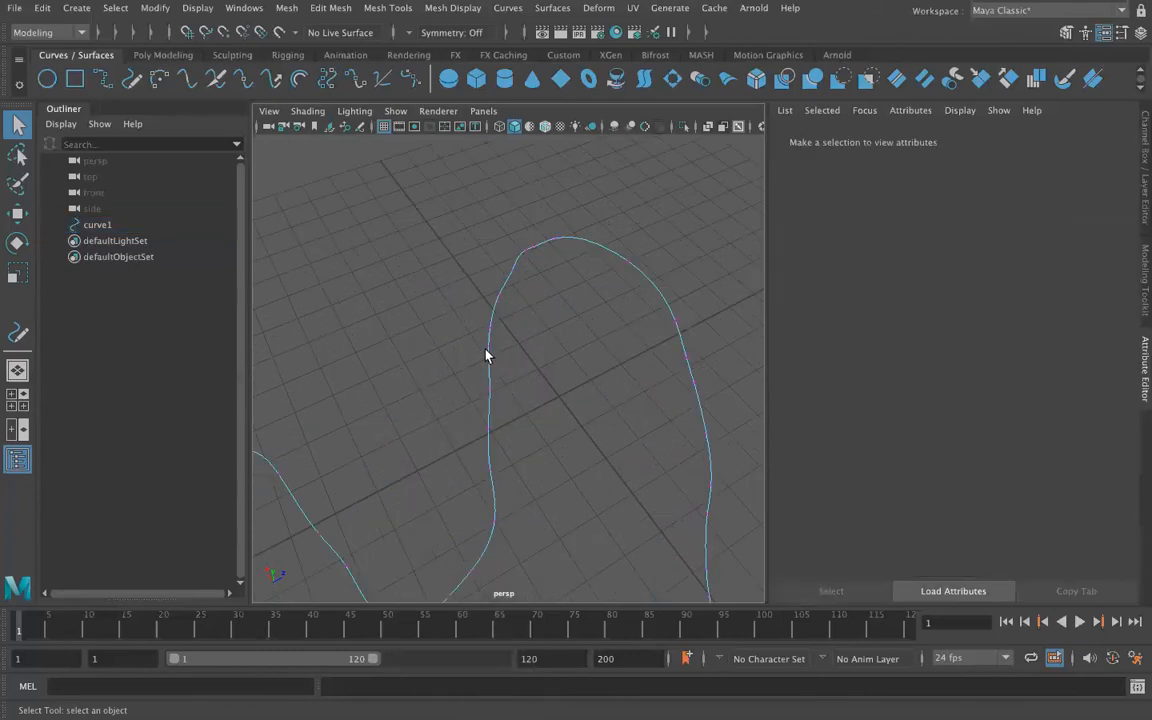
{"action": "right_click", "coordinate": [488, 311]}
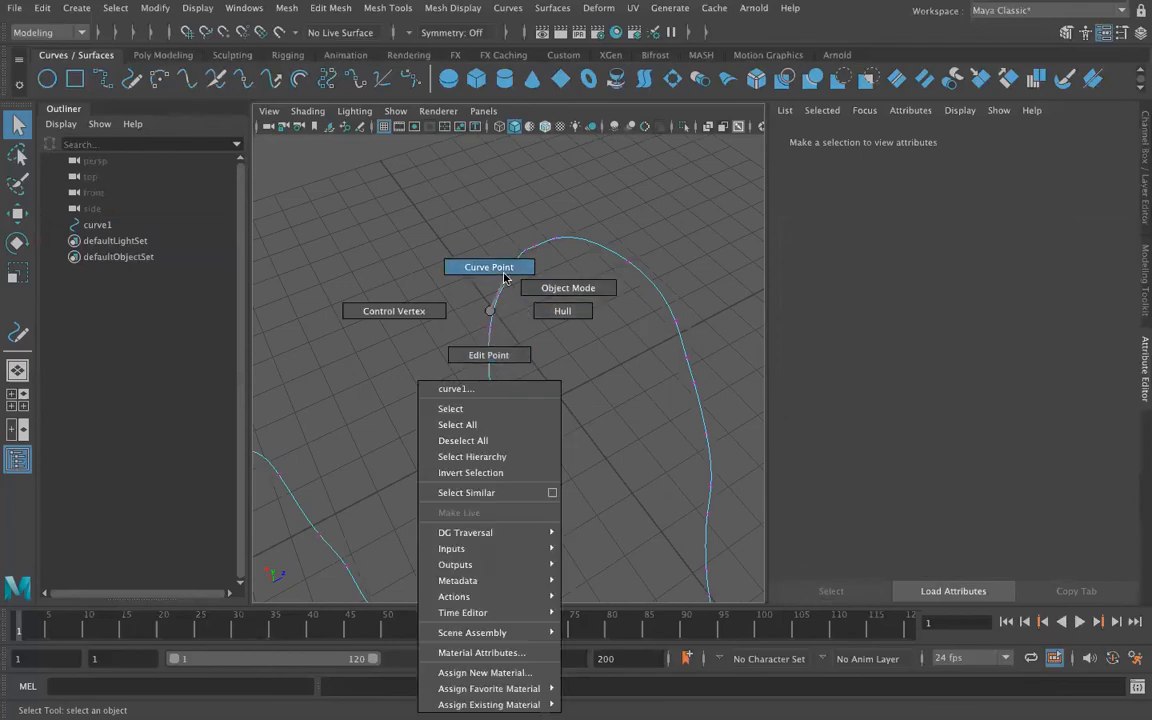
{"action": "left_click", "coordinate": [500, 265]}
{"action": "scroll", "coordinate": [505, 362], "scroll_direction": "down", "scroll_amount": 3}
Show the curve's control vertices and move the one at the crest of the tall bend to round it out
{"action": "right_click_drag", "start_coordinate": [496, 316], "coordinate": [406, 311]}
{"action": "left_click_drag", "start_coordinate": [420, 441], "coordinate": [472, 491], "text": "alt"}
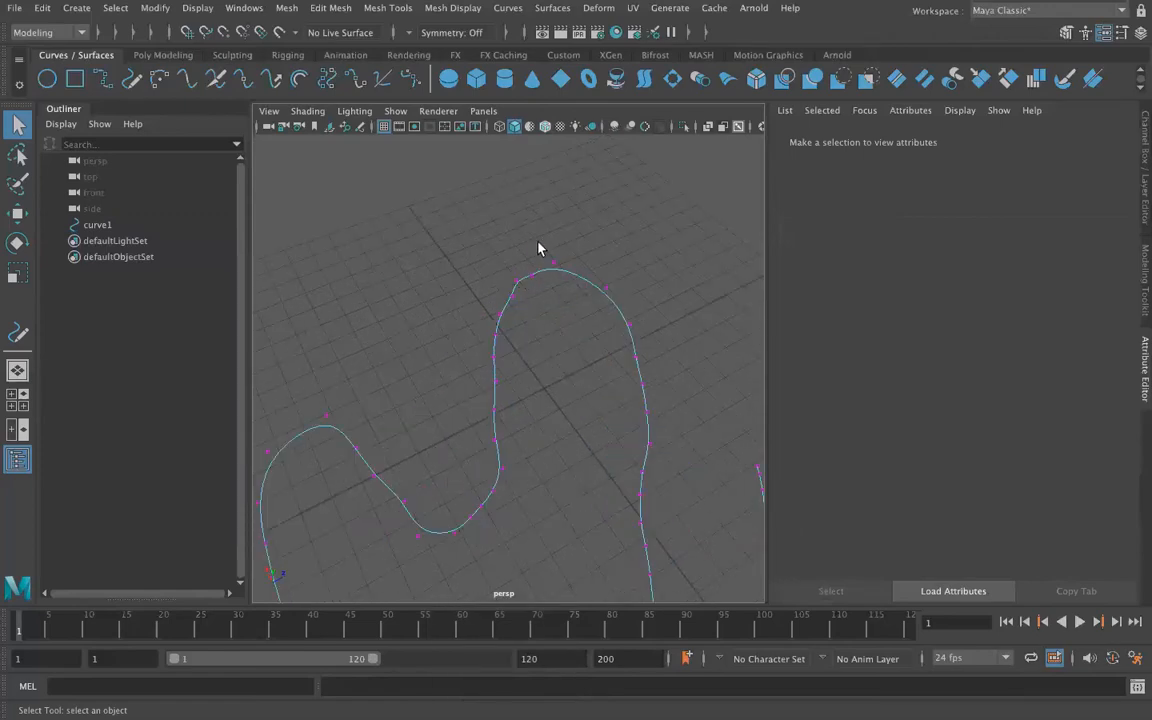
{"action": "left_click_drag", "start_coordinate": [564, 266], "coordinate": [632, 228]}
{"action": "key", "text": "e"}
{"action": "key", "text": "w"}
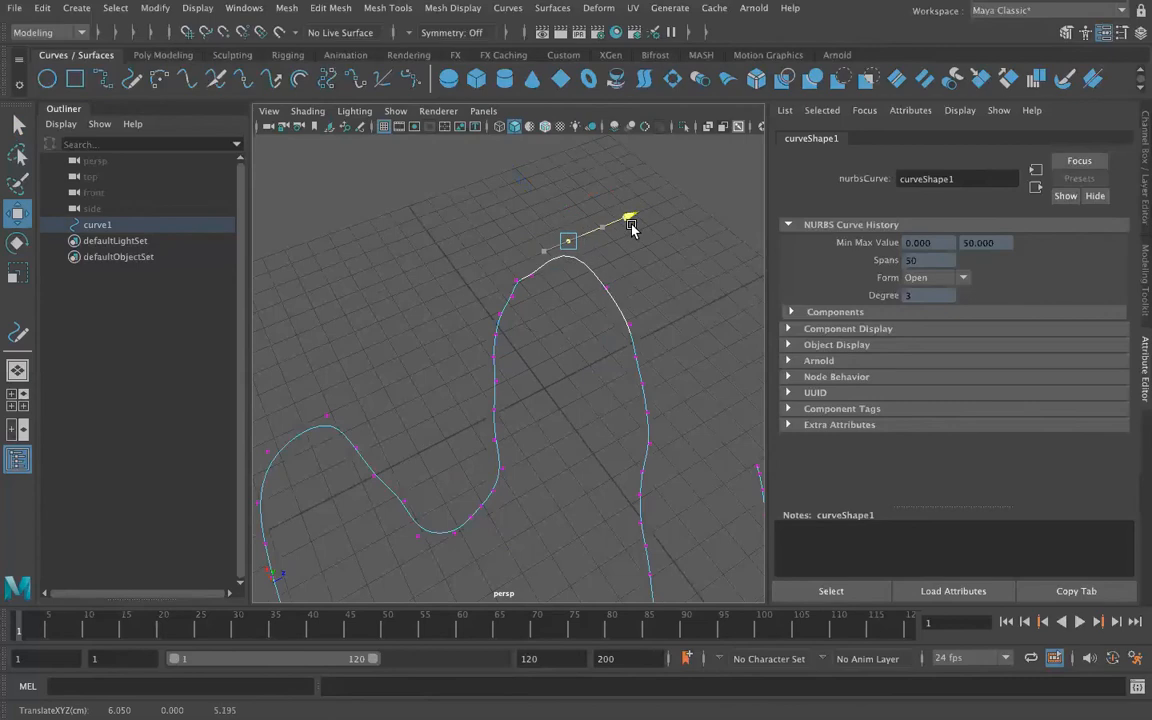
{"action": "left_click_drag", "start_coordinate": [529, 202], "coordinate": [545, 219]}
{"action": "left_click_drag", "start_coordinate": [640, 230], "coordinate": [625, 238]}
{"action": "scroll", "coordinate": [563, 361], "scroll_direction": "down", "scroll_amount": 5}
{"action": "scroll", "coordinate": [535, 300], "scroll_direction": "up", "scroll_amount": 8}
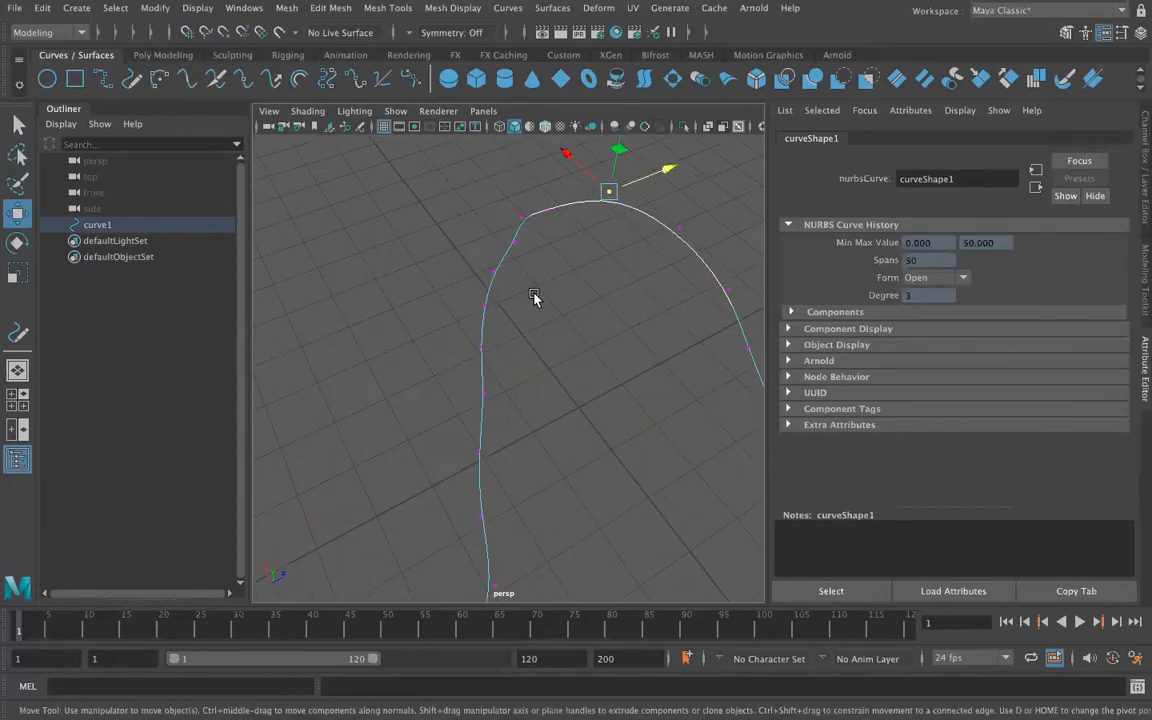
Move the control vertex at the near shoulder of the tall bend outward to smooth the kink
{"action": "left_click", "coordinate": [515, 244]}
{"action": "left_click_drag", "start_coordinate": [572, 217], "coordinate": [555, 224]}
{"action": "mouse_move", "coordinate": [464, 208]}
{"action": "left_mouse_down"}
{"action": "mouse_move", "coordinate": [426, 177]}
{"action": "mouse_move", "coordinate": [457, 219]}
{"action": "mouse_move", "coordinate": [455, 200]}
{"action": "mouse_move", "coordinate": [450, 208]}
{"action": "left_mouse_up"}
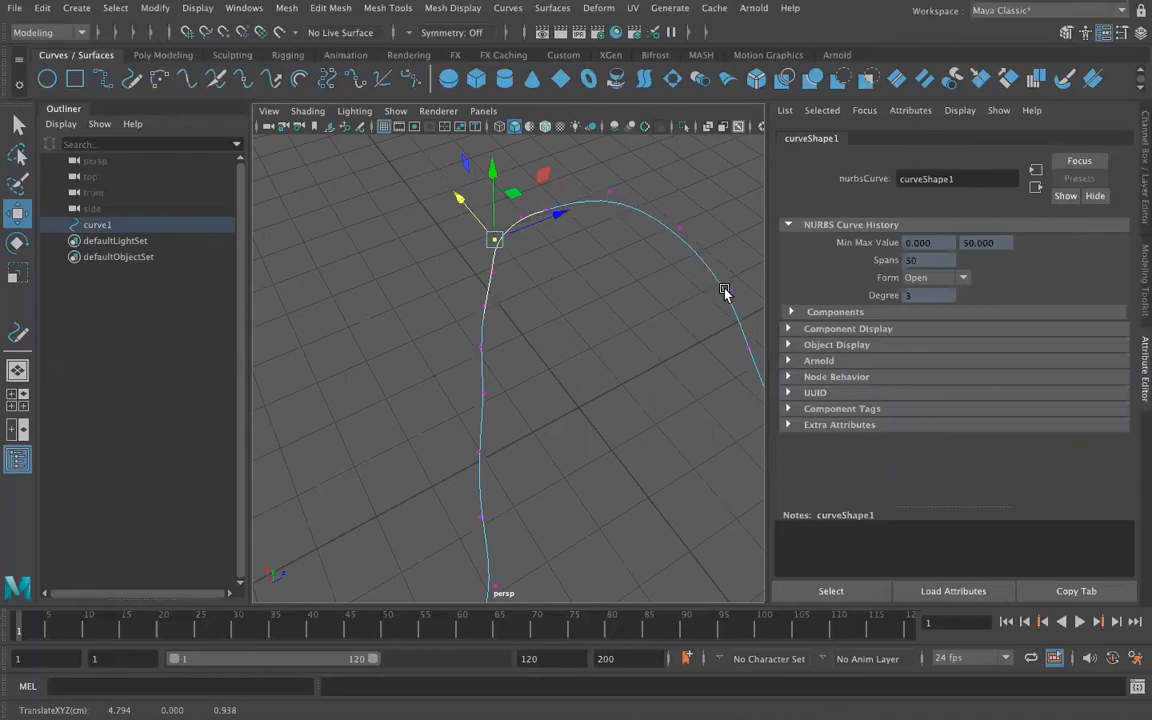
{"action": "mouse_move", "coordinate": [462, 197]}
{"action": "left_mouse_down"}
{"action": "mouse_move", "coordinate": [476, 221]}
{"action": "mouse_move", "coordinate": [452, 197]}
{"action": "mouse_move", "coordinate": [461, 206]}
{"action": "left_mouse_up"}
{"action": "mouse_move", "coordinate": [461, 200]}
{"action": "left_mouse_down"}
{"action": "mouse_move", "coordinate": [452, 190]}
{"action": "mouse_move", "coordinate": [461, 200]}
{"action": "left_mouse_up"}
Finish inspecting the reshaped freehand curve and delete it from the scene
{"action": "right_click_drag", "start_coordinate": [490, 320], "coordinate": [479, 347]}
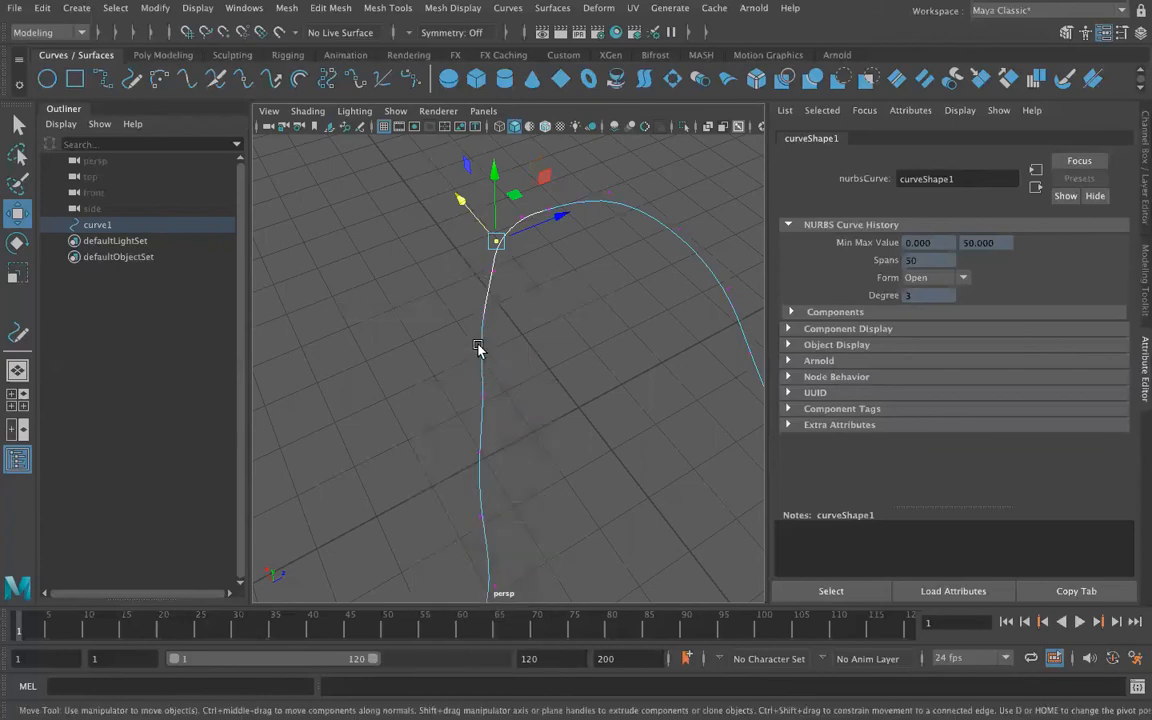
{"action": "left_click_drag", "start_coordinate": [459, 229], "coordinate": [522, 213], "text": "alt"}
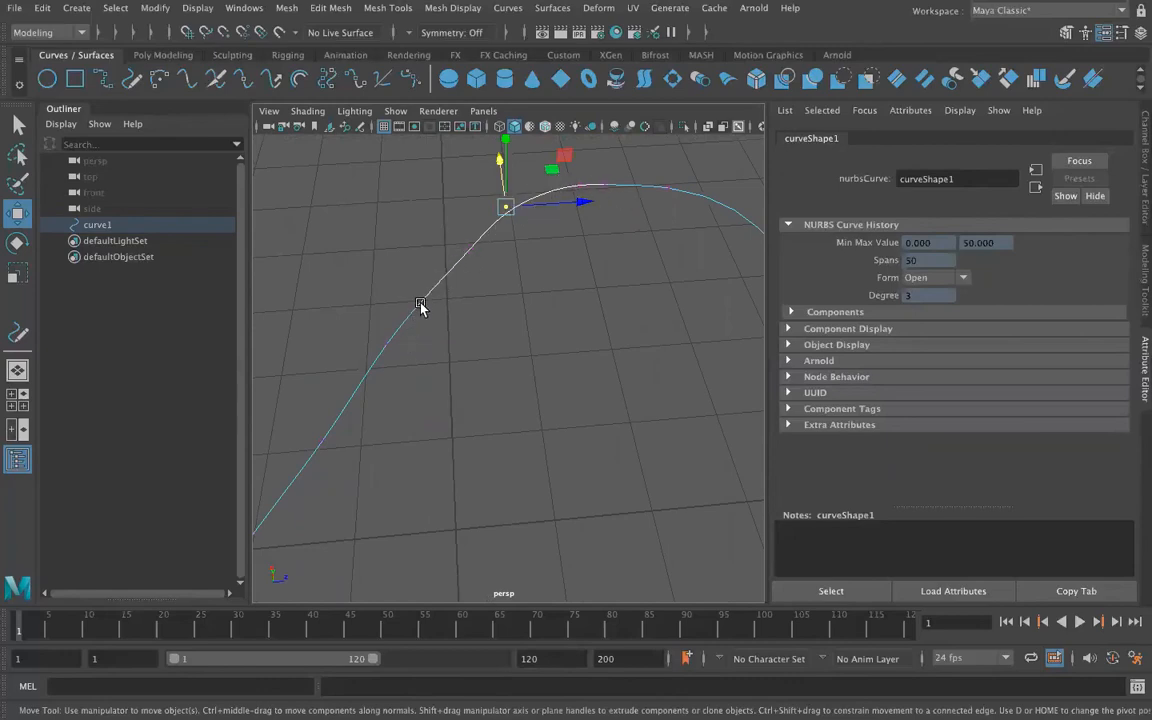
{"action": "left_click", "coordinate": [469, 359]}
{"action": "scroll", "coordinate": [487, 366], "scroll_direction": "down", "scroll_amount": 10}
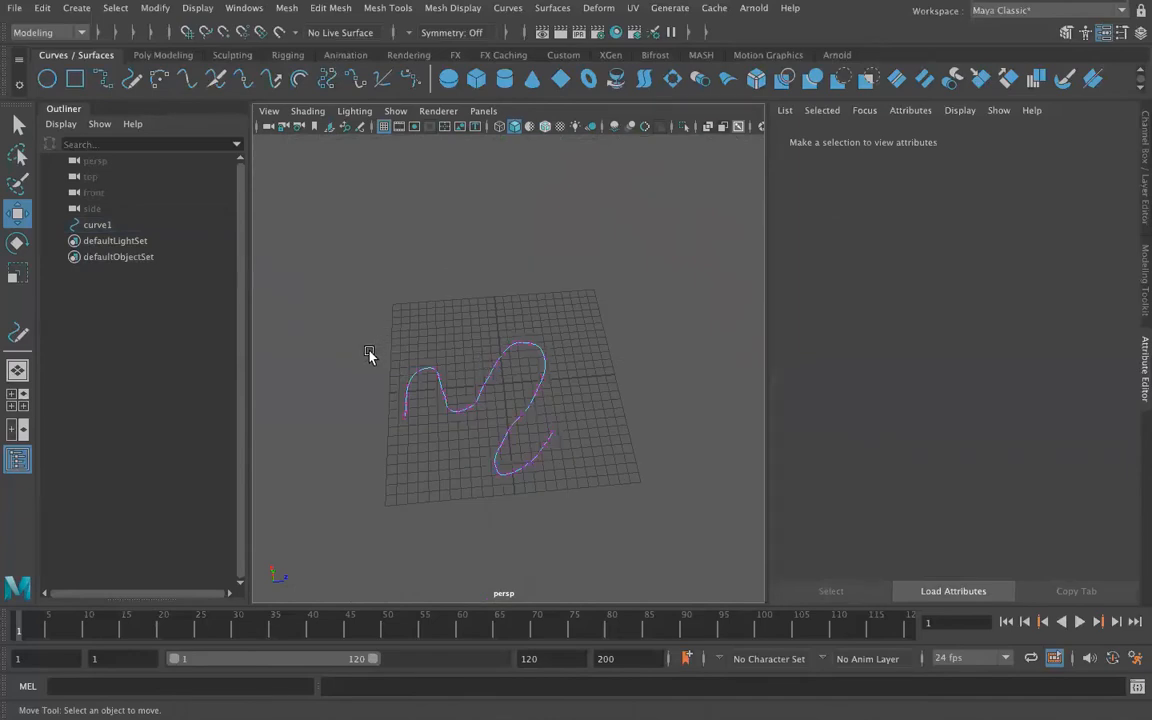
{"action": "left_click", "coordinate": [110, 226]}
{"action": "key", "text": "Delete"}
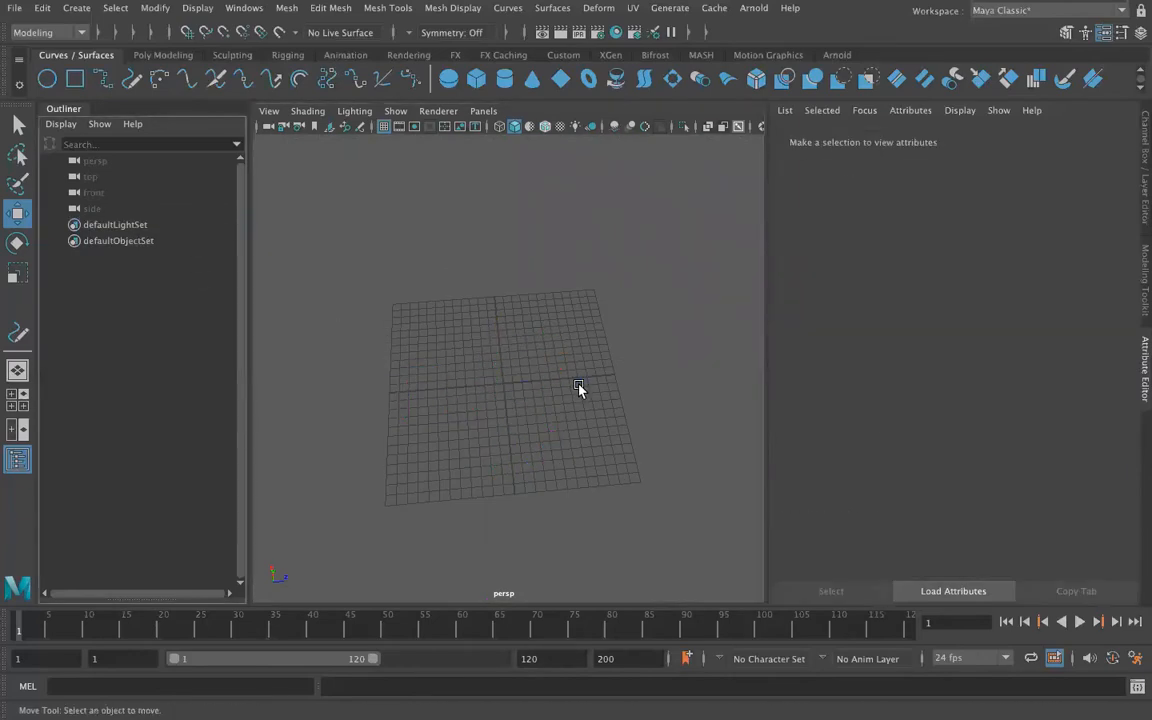
Switch the viewport to the front orthographic view
{"action": "left_click", "coordinate": [485, 112]}
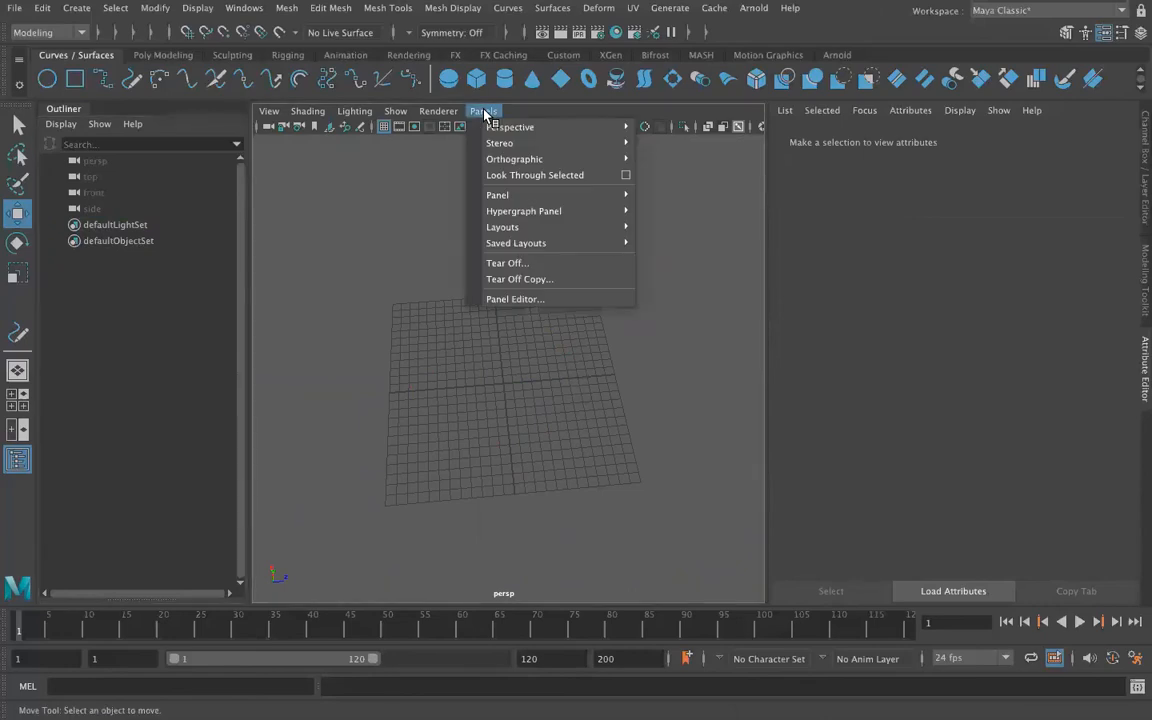
{"action": "mouse_move", "coordinate": [499, 162]}
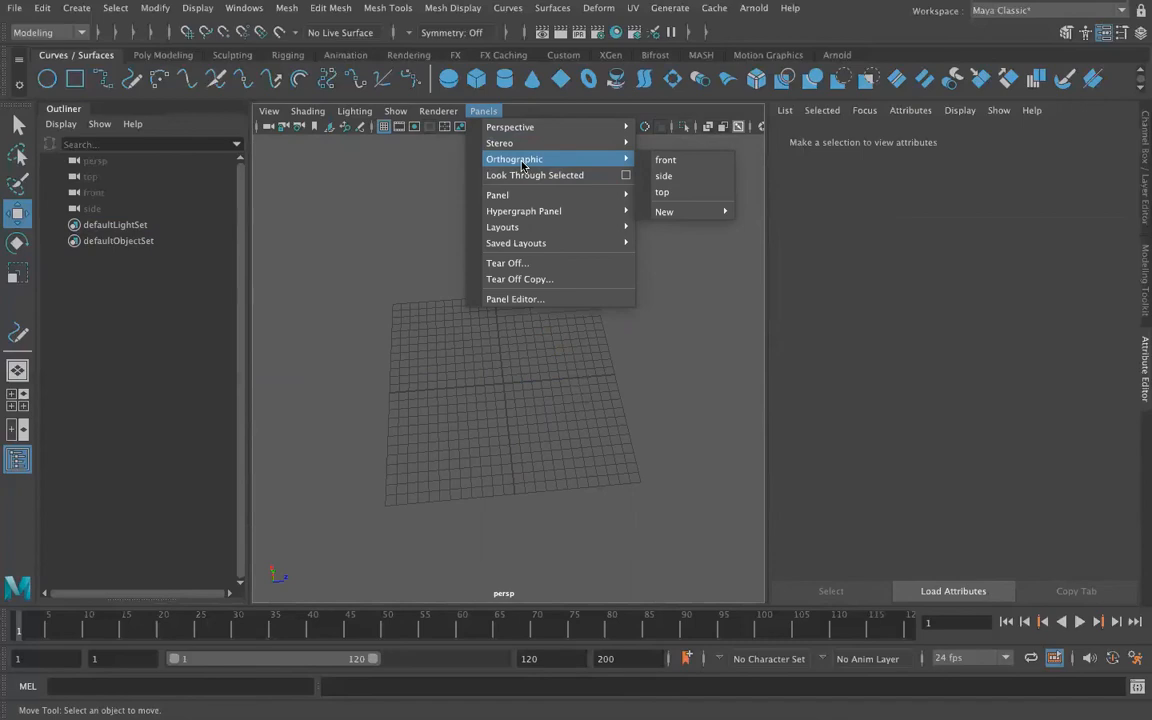
{"action": "left_click", "coordinate": [673, 161]}
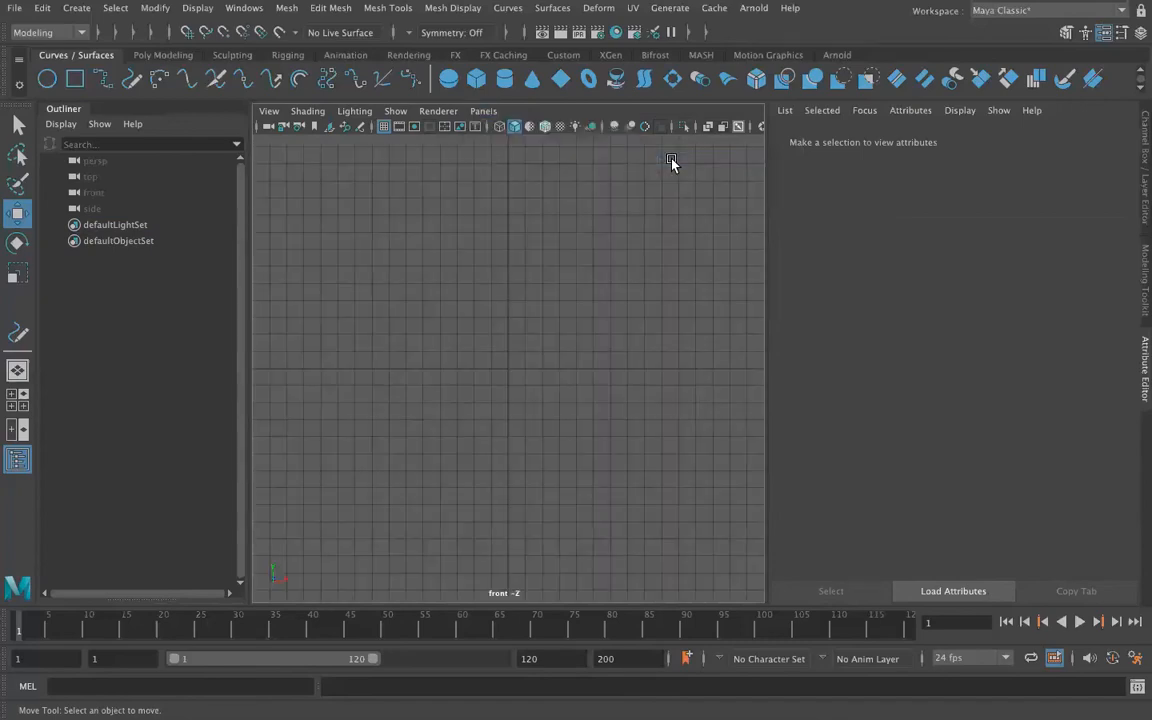
Draw a wavy seven-point curve with two peaks across the front grid using the EP Curve Tool, finishing with the Move Tool active
{"action": "left_click", "coordinate": [102, 80]}
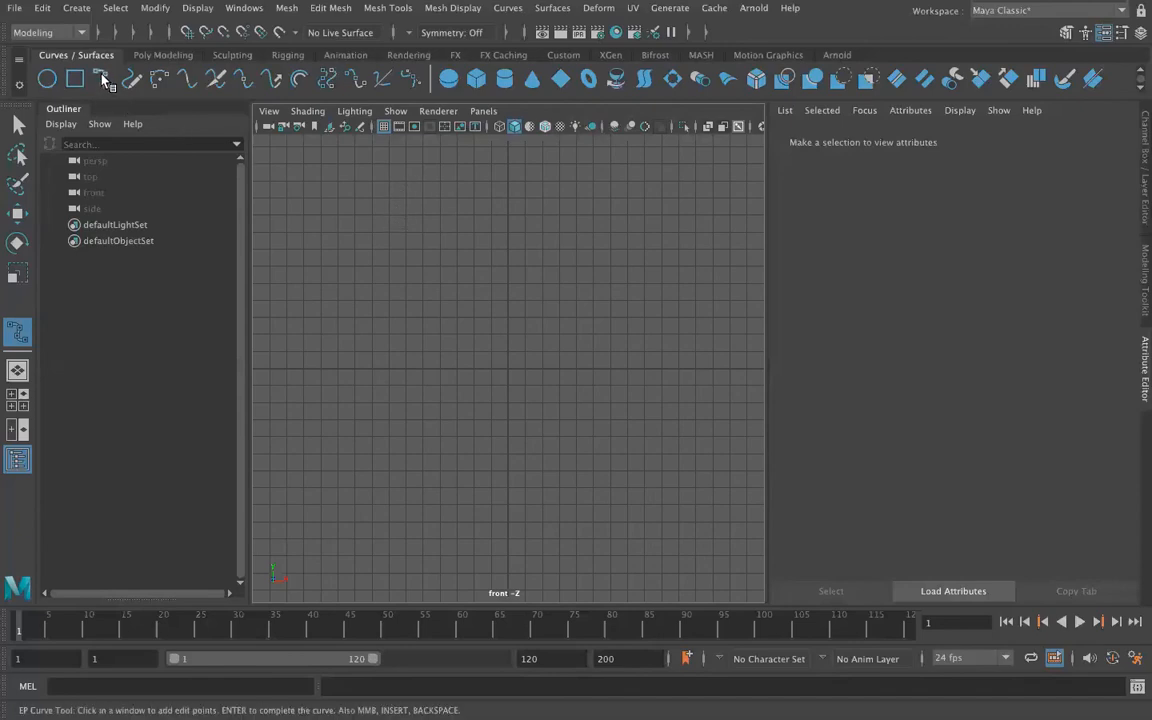
{"action": "left_click", "coordinate": [297, 411]}
{"action": "left_click", "coordinate": [337, 283]}
{"action": "left_click", "coordinate": [442, 206]}
{"action": "left_click", "coordinate": [491, 290]}
{"action": "left_click", "coordinate": [595, 381]}
{"action": "left_click", "coordinate": [710, 249]}
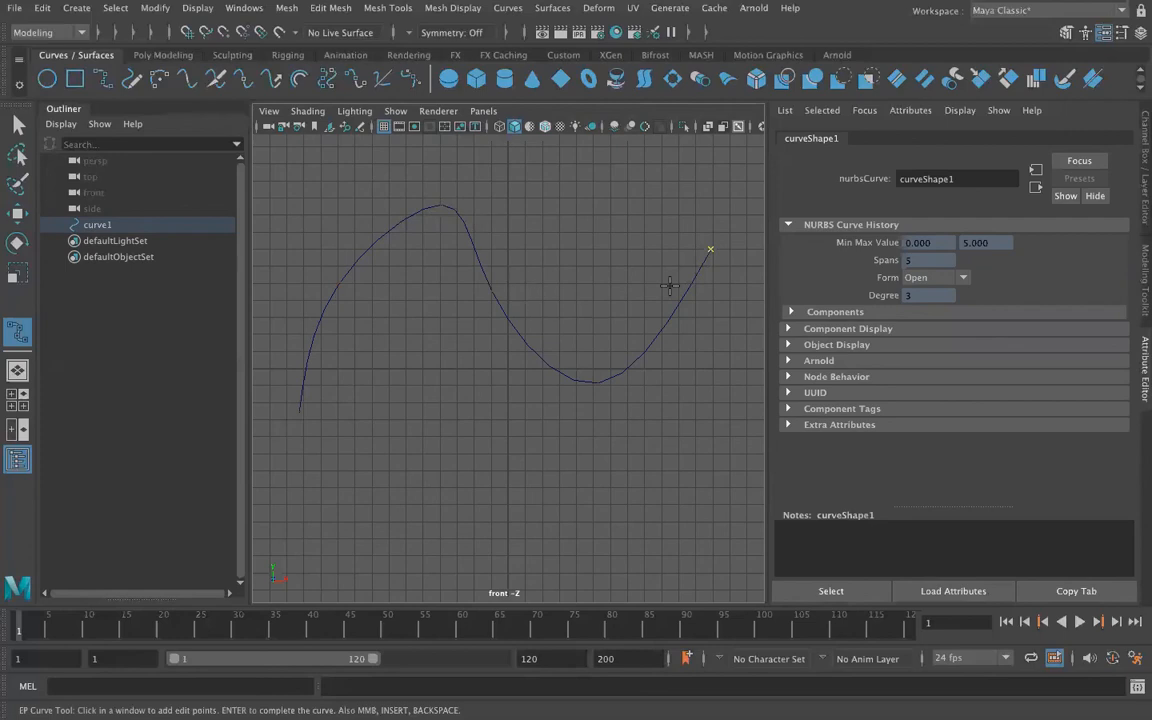
{"action": "left_click", "coordinate": [731, 458]}
{"action": "key", "text": "w"}
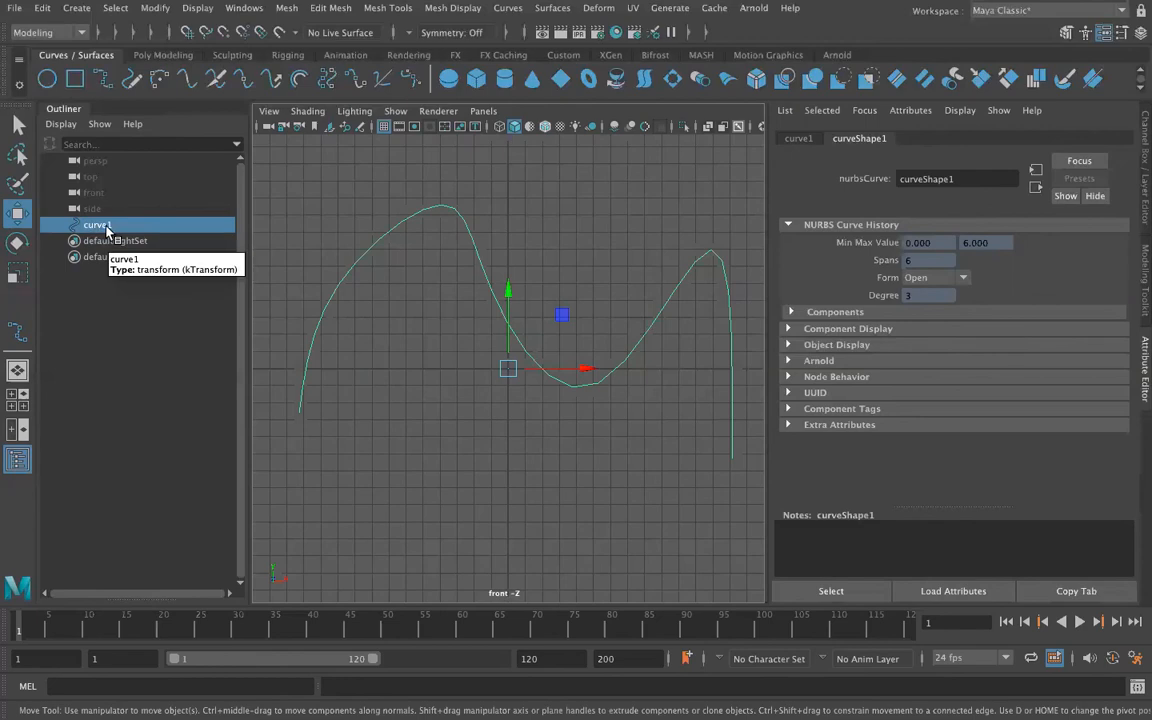
Return the viewport to the persp view and examine the flat upright curve from several angles
{"action": "left_click", "coordinate": [483, 111]}
{"action": "mouse_move", "coordinate": [491, 133]}
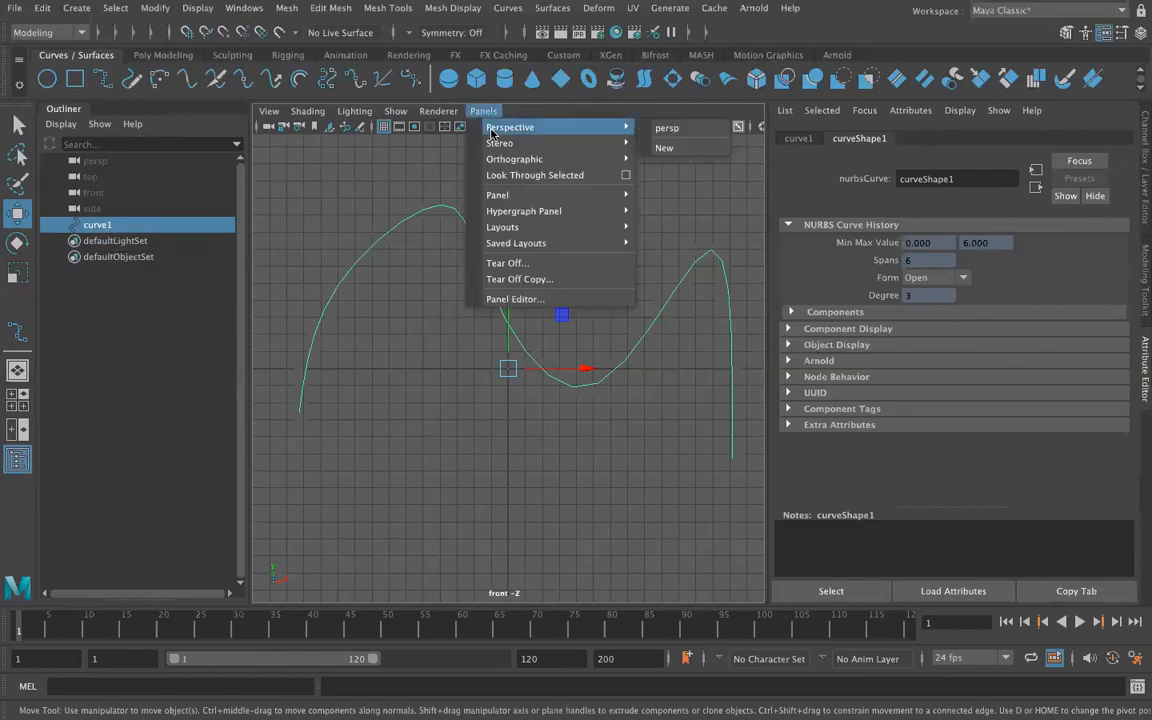
{"action": "left_click", "coordinate": [666, 128]}
{"action": "left_click_drag", "start_coordinate": [352, 399], "coordinate": [503, 333], "text": "alt"}
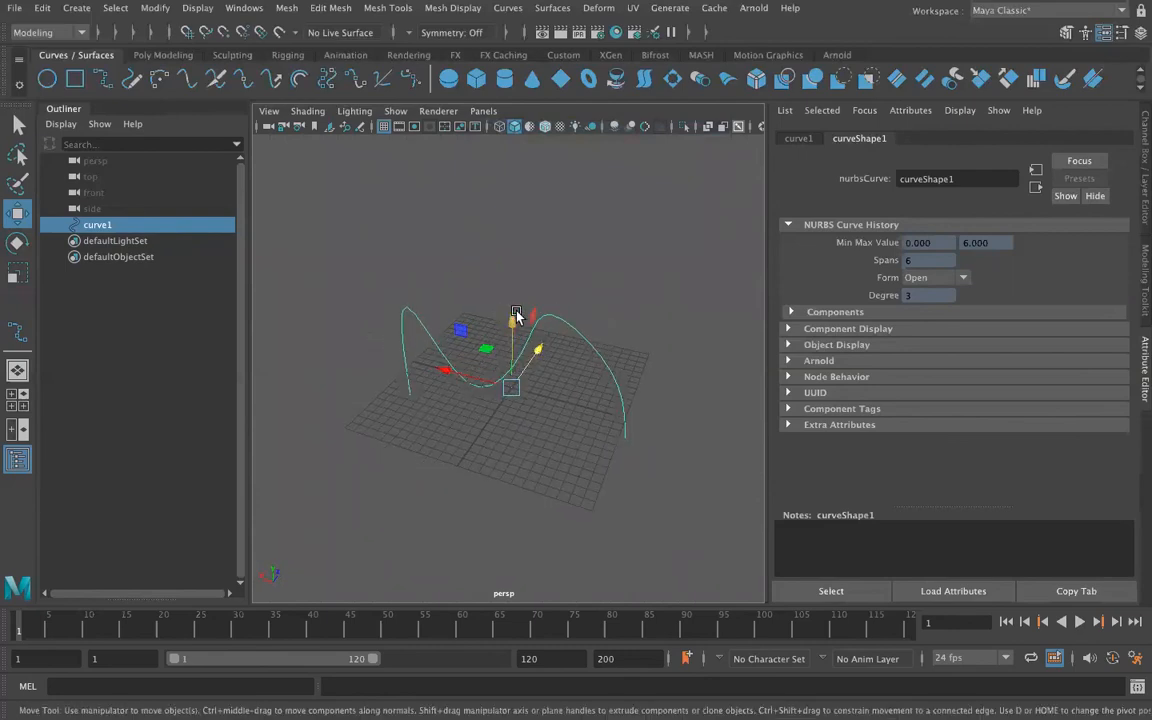
{"action": "left_click_drag", "start_coordinate": [465, 393], "coordinate": [443, 273], "text": "alt"}
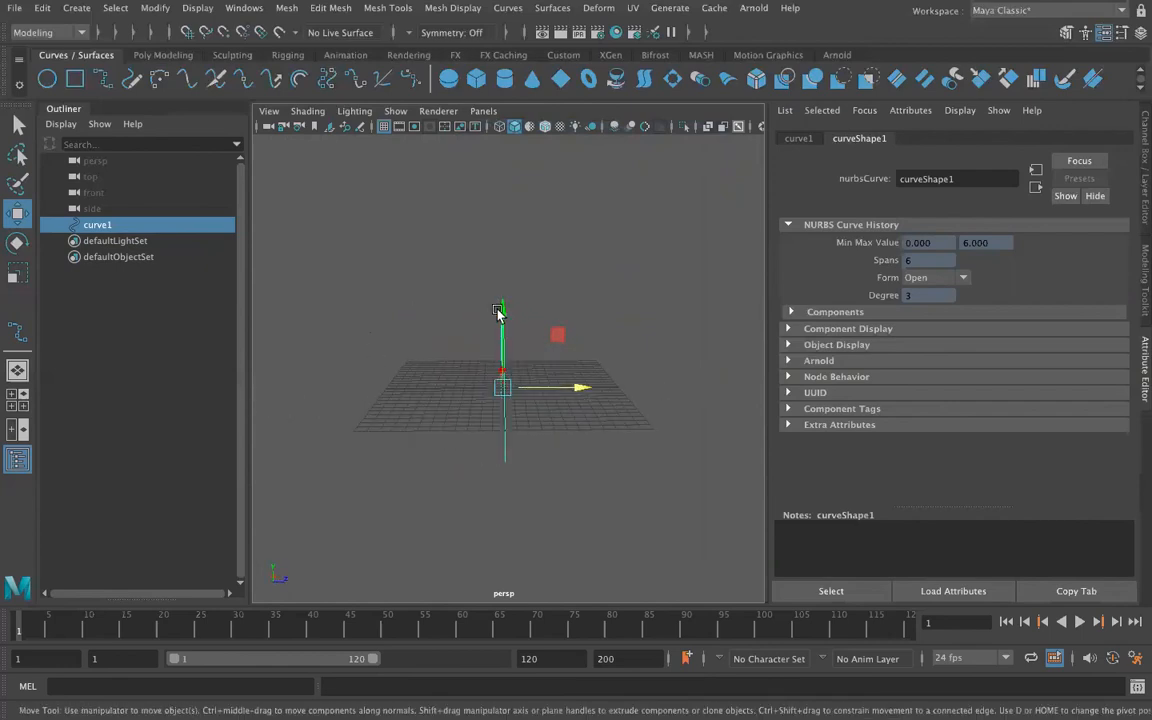
{"action": "left_click_drag", "start_coordinate": [321, 400], "coordinate": [558, 465], "text": "alt"}
{"action": "left_click_drag", "start_coordinate": [368, 442], "coordinate": [547, 438], "text": "alt"}
Display the EP curve's edit points and try the Rotate Tool on the point at its second peak
{"action": "key", "text": "e"}
{"action": "left_click_drag", "start_coordinate": [491, 370], "coordinate": [401, 413]}
{"action": "right_click_drag", "start_coordinate": [384, 316], "coordinate": [388, 355]}
{"action": "scroll", "coordinate": [350, 378], "scroll_direction": "up", "scroll_amount": 3}
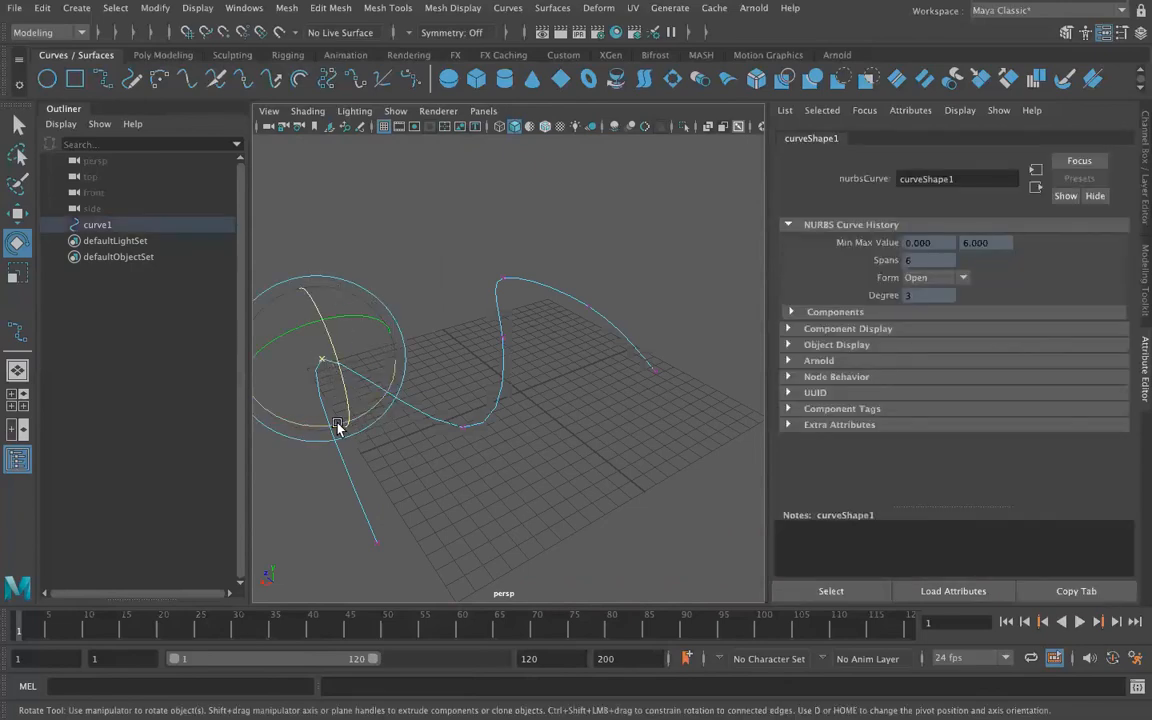
Move the edit point at the second peak along several axes to bend the curve out of its flat plane
{"action": "key", "text": "w"}
{"action": "left_click_drag", "start_coordinate": [307, 284], "coordinate": [293, 235]}
{"action": "left_click_drag", "start_coordinate": [316, 401], "coordinate": [538, 388], "text": "alt"}
{"action": "left_click_drag", "start_coordinate": [523, 477], "coordinate": [350, 473], "text": "alt"}
{"action": "left_click_drag", "start_coordinate": [275, 325], "coordinate": [323, 320]}
{"action": "left_click_drag", "start_coordinate": [362, 242], "coordinate": [375, 307]}
{"action": "left_click_drag", "start_coordinate": [441, 407], "coordinate": [551, 447], "text": "alt"}
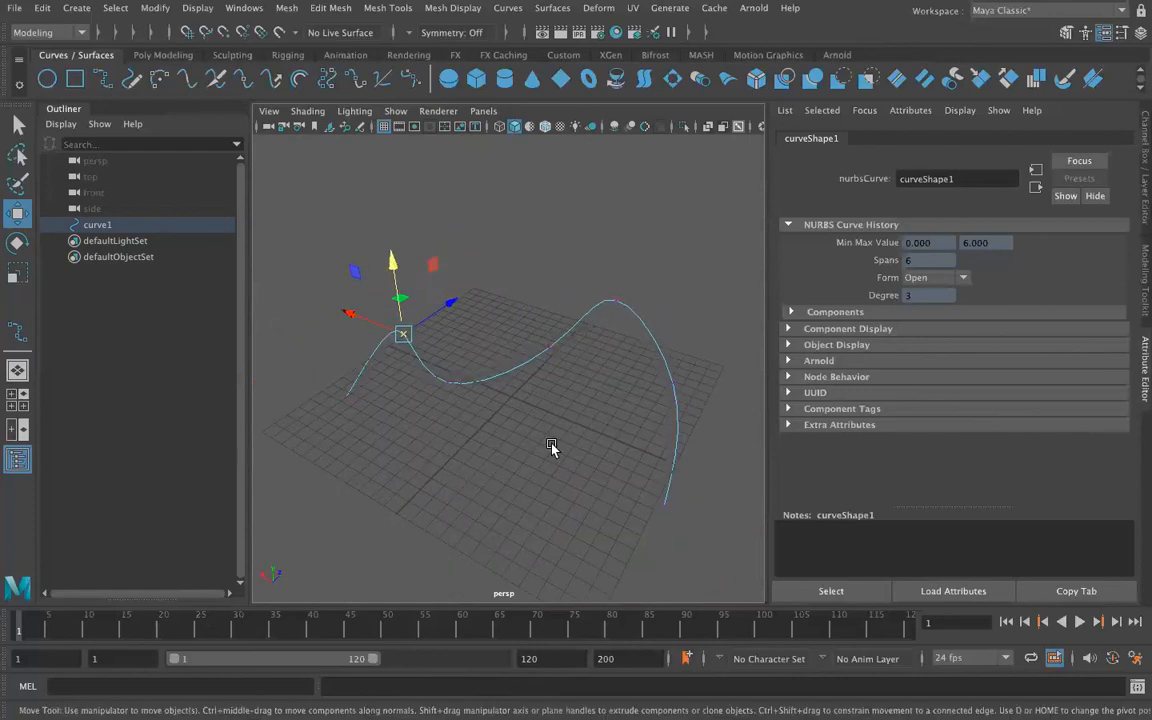
Deselect the edit point and delete the EP curve from the scene
{"action": "left_click", "coordinate": [576, 458]}
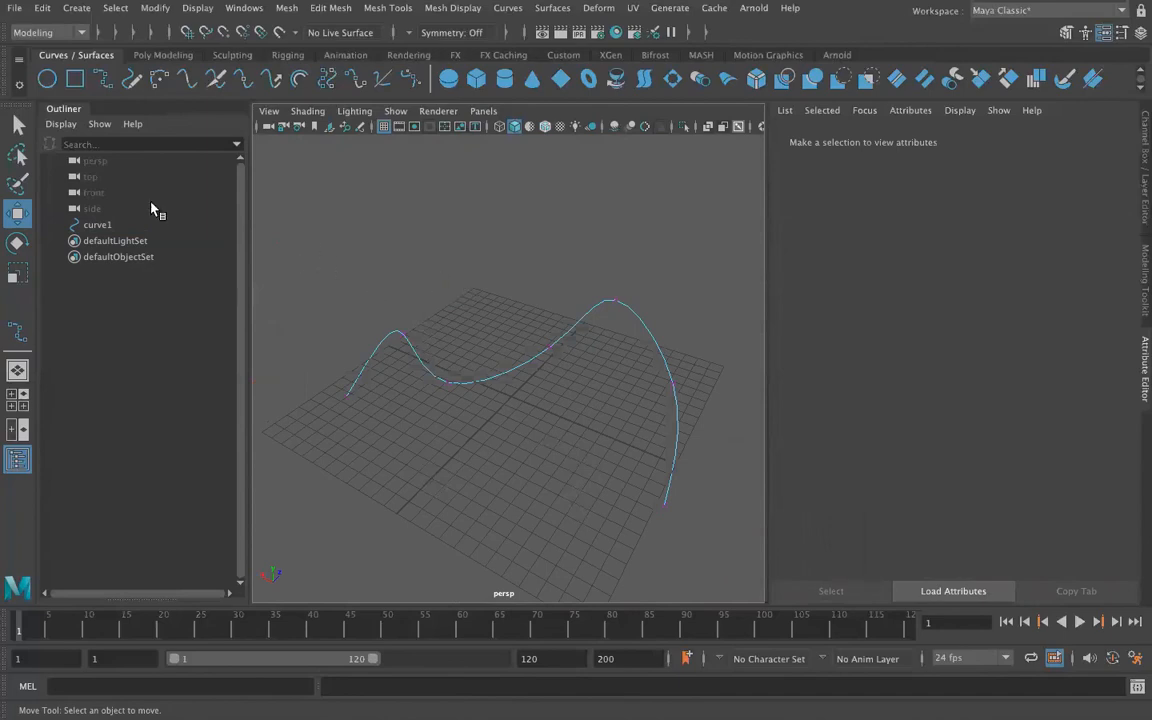
{"action": "left_click", "coordinate": [106, 228]}
{"action": "key", "text": "Delete"}
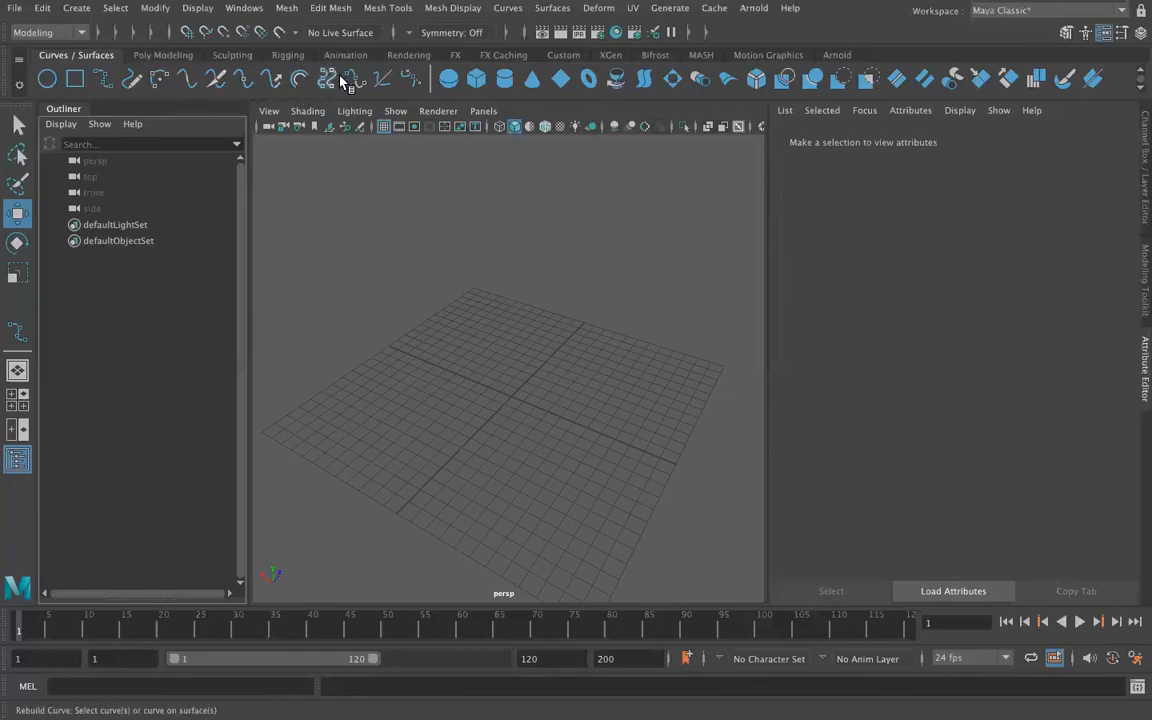
Draw a wavy five-anchor curve across the grid with the Bezier Tool, pulling out tangents after the first anchor, and finish it
{"action": "left_click", "coordinate": [415, 85]}
{"action": "left_click_drag", "start_coordinate": [483, 381], "coordinate": [545, 445], "text": "alt"}
{"action": "left_click", "coordinate": [410, 421]}
{"action": "left_click_drag", "start_coordinate": [433, 314], "coordinate": [485, 269]}
{"action": "left_click_drag", "start_coordinate": [563, 328], "coordinate": [633, 386]}
{"action": "left_click_drag", "start_coordinate": [695, 298], "coordinate": [690, 229]}
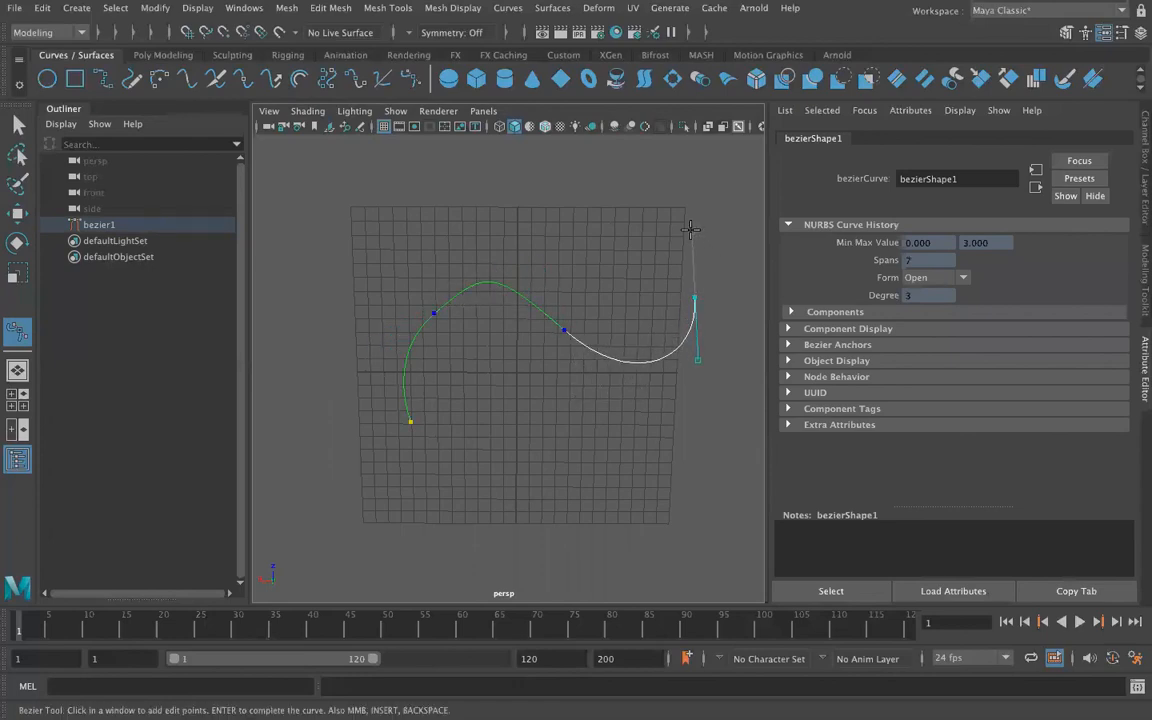
{"action": "left_click_drag", "start_coordinate": [744, 290], "coordinate": [749, 339]}
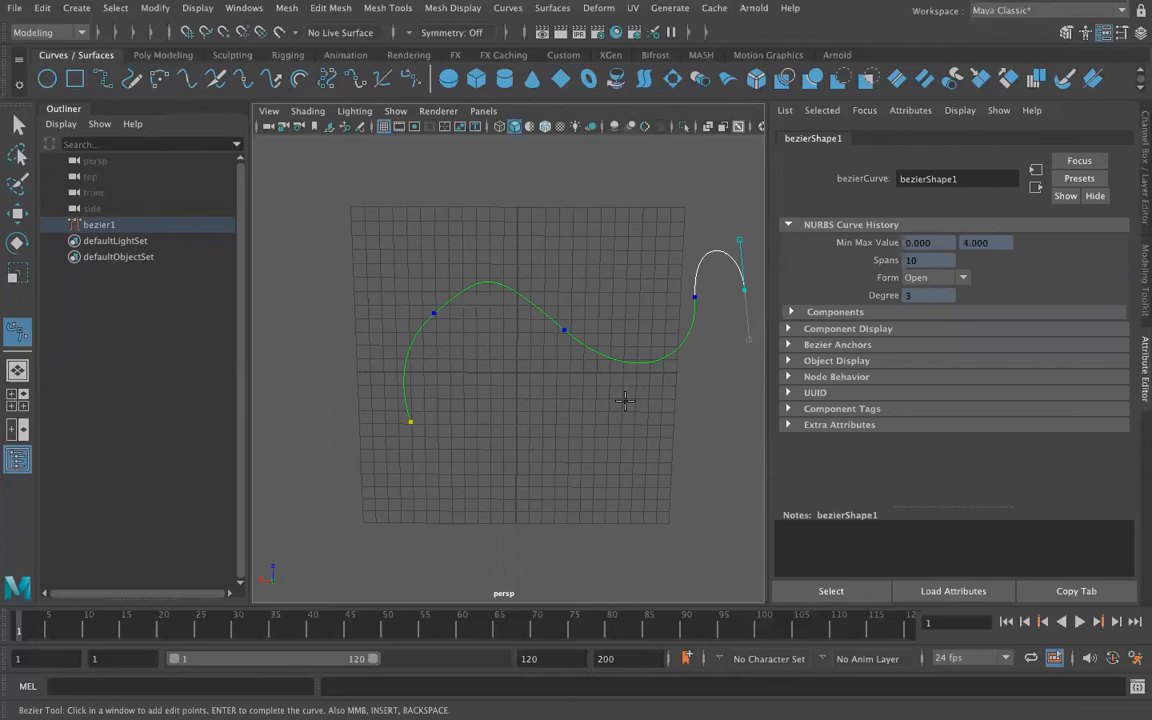
{"action": "key", "text": "w"}
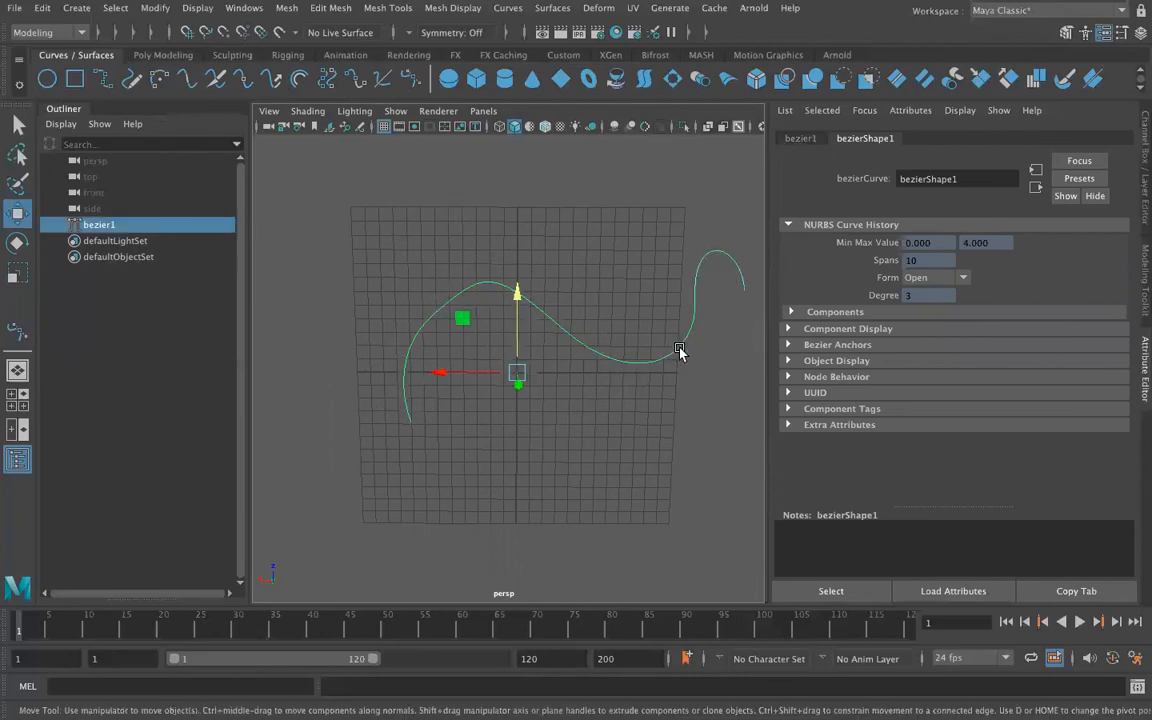
Display the Bezier curve's control vertices and move the tangent handle near its first crest to reshape the bend
{"action": "right_click_drag", "start_coordinate": [614, 362], "coordinate": [592, 270]}
{"action": "right_click_drag", "start_coordinate": [583, 345], "coordinate": [531, 318]}
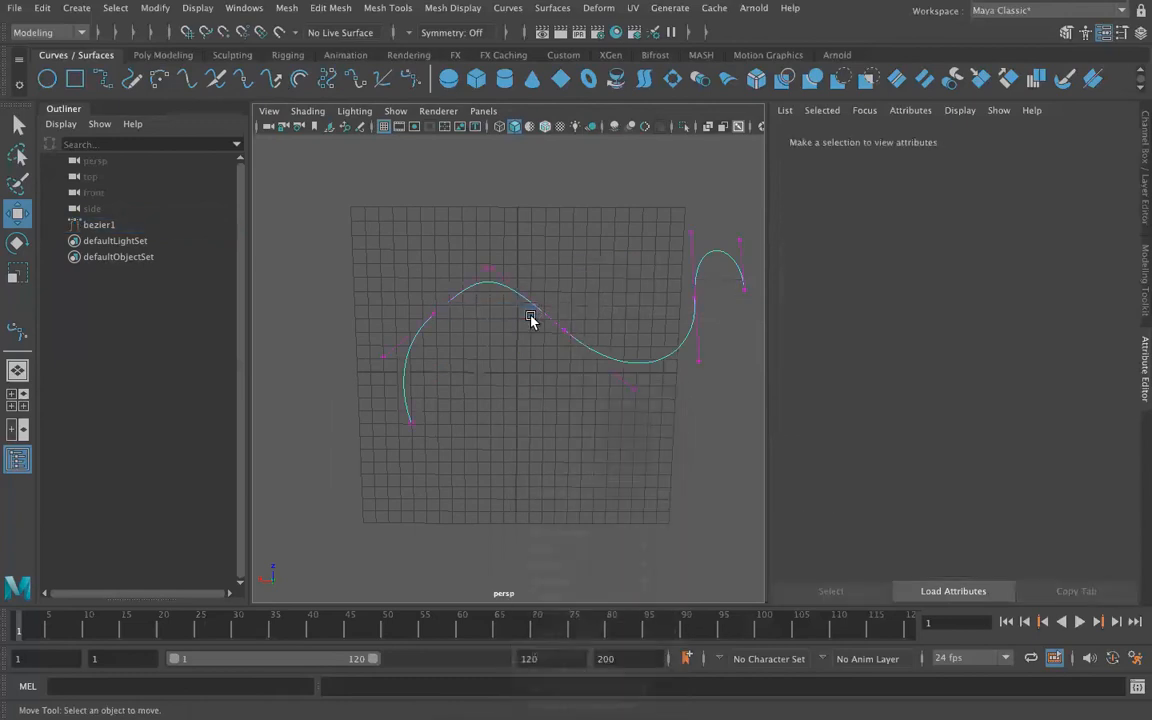
{"action": "left_click_drag", "start_coordinate": [502, 374], "coordinate": [522, 324], "text": "alt"}
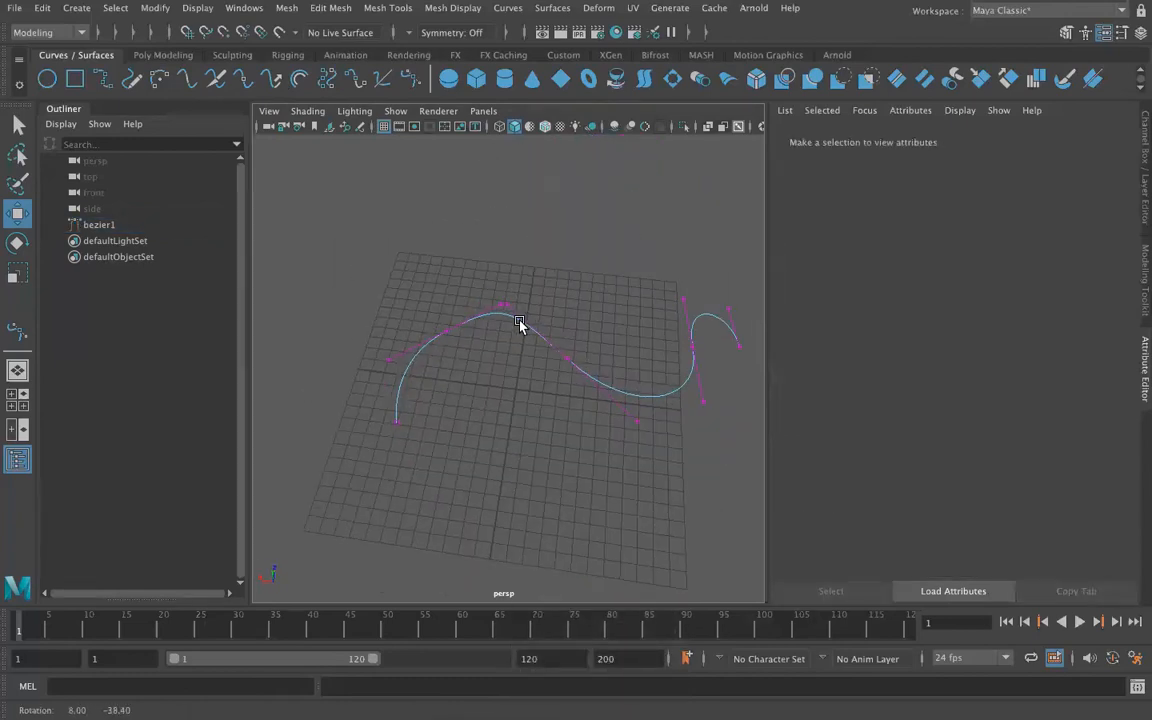
{"action": "left_click", "coordinate": [506, 308]}
{"action": "left_click_drag", "start_coordinate": [432, 301], "coordinate": [478, 337]}
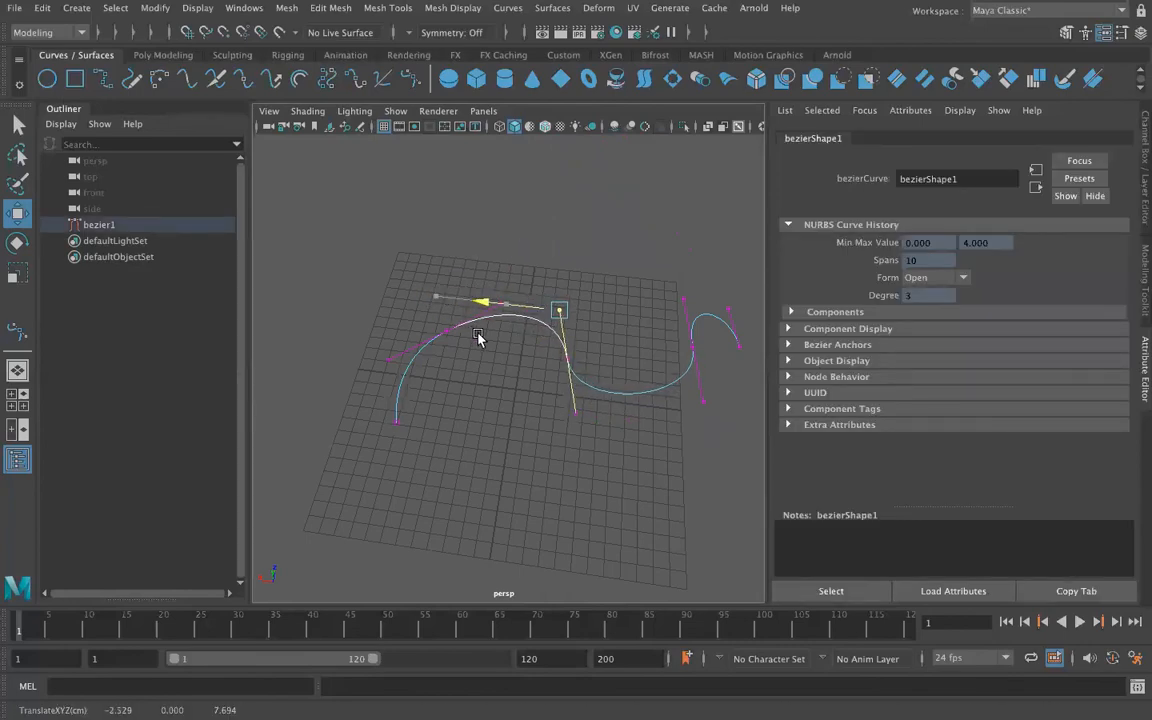